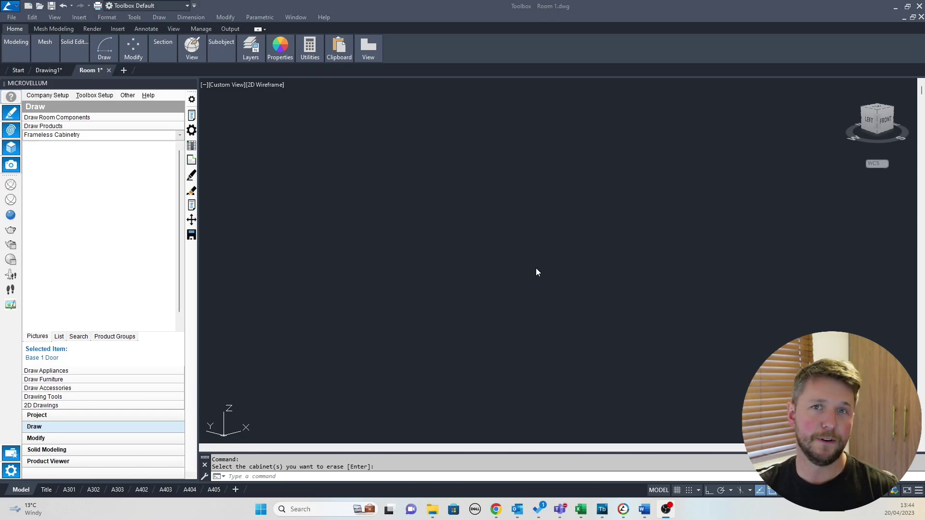
# - Browse Frameless Cabinetry's Base, Base Corner and Base Drawer Bank Cabinets, ending on Master Cabinets
pyautogui.click(179, 136)
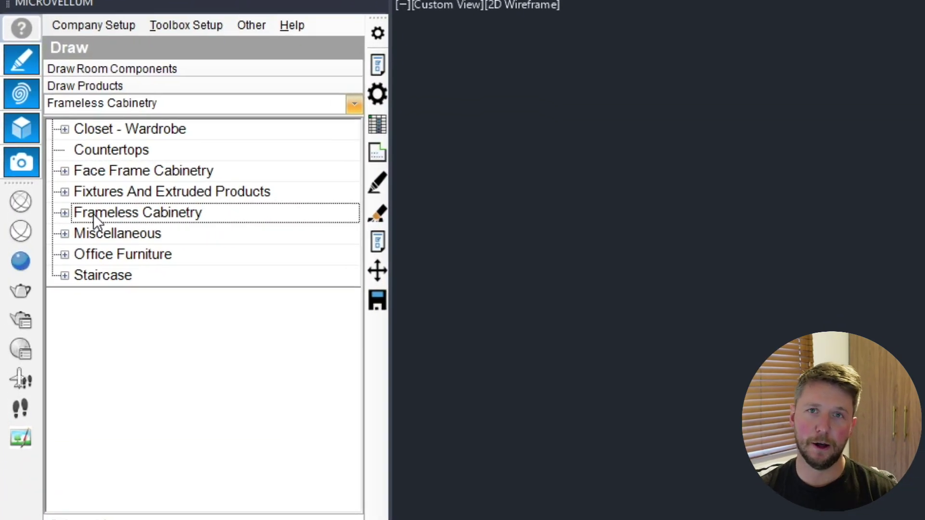
pyautogui.click(65, 212)
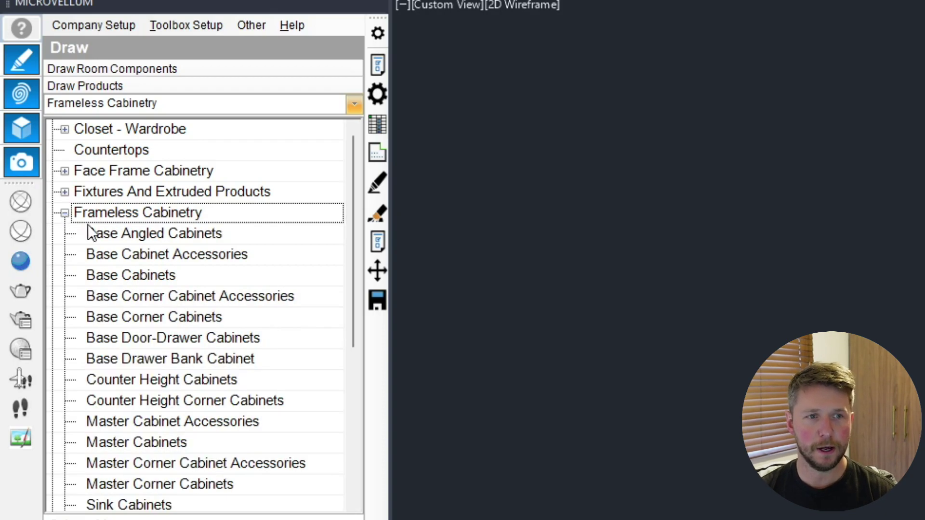
pyautogui.click(137, 274)
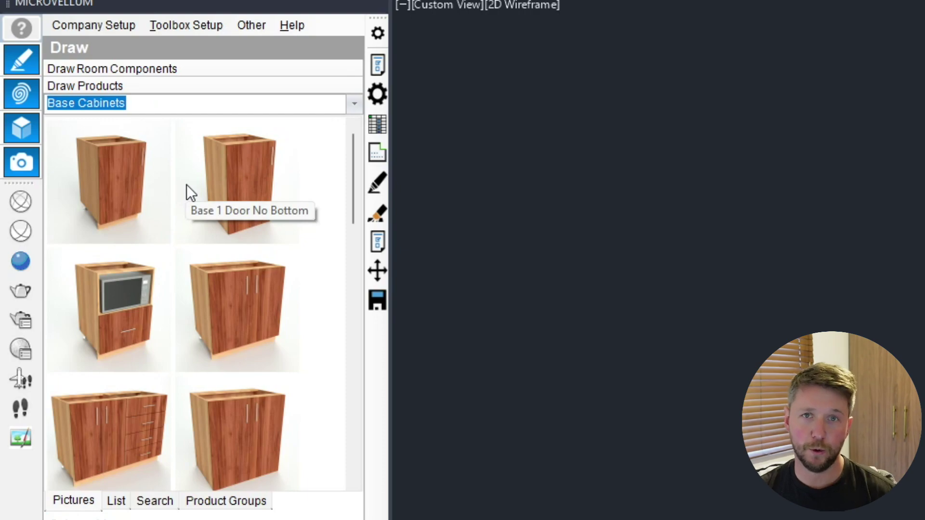
pyautogui.moveTo(353, 150); pyautogui.dragTo(354, 173)
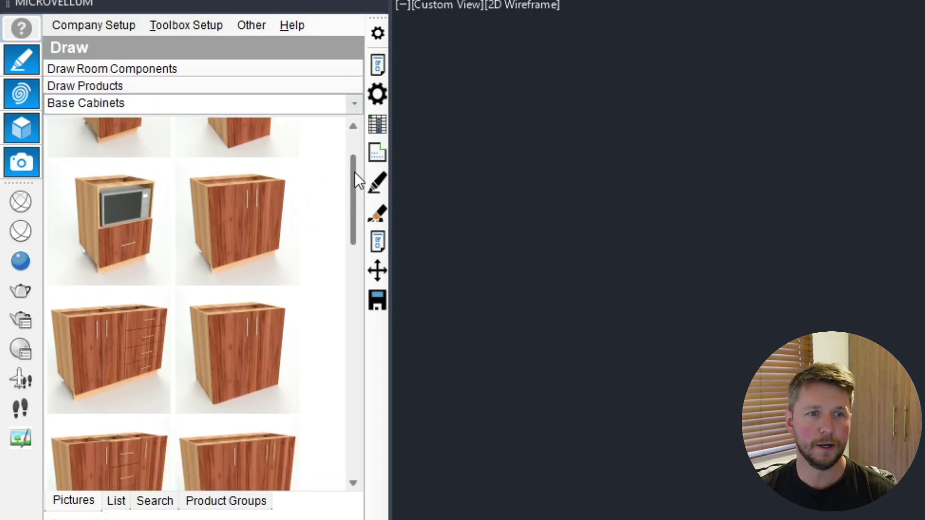
pyautogui.moveTo(354, 172); pyautogui.dragTo(341, 304)
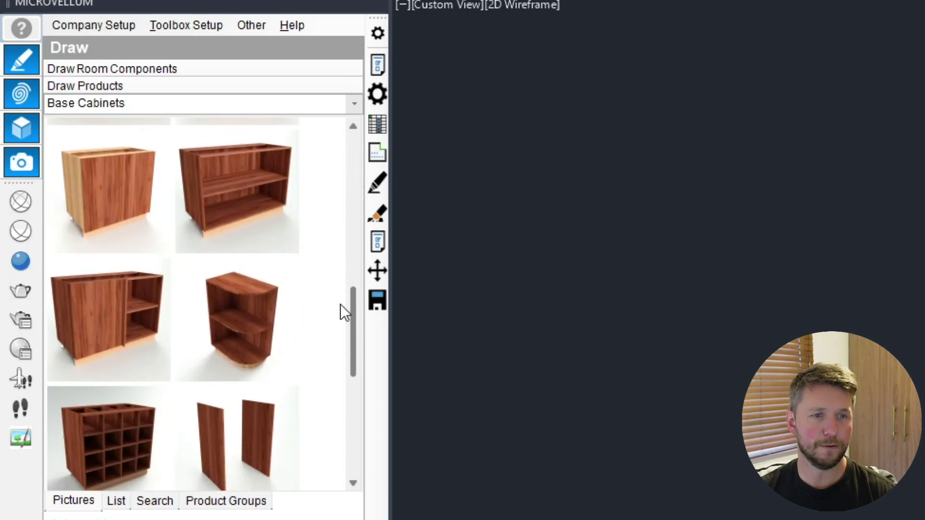
pyautogui.click(354, 103)
pyautogui.click(154, 317)
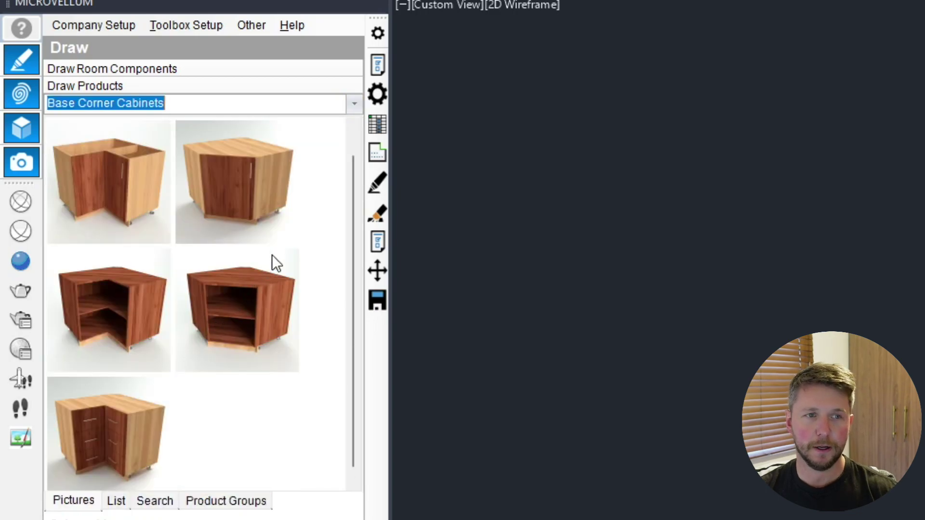
pyautogui.click(353, 104)
pyautogui.click(170, 359)
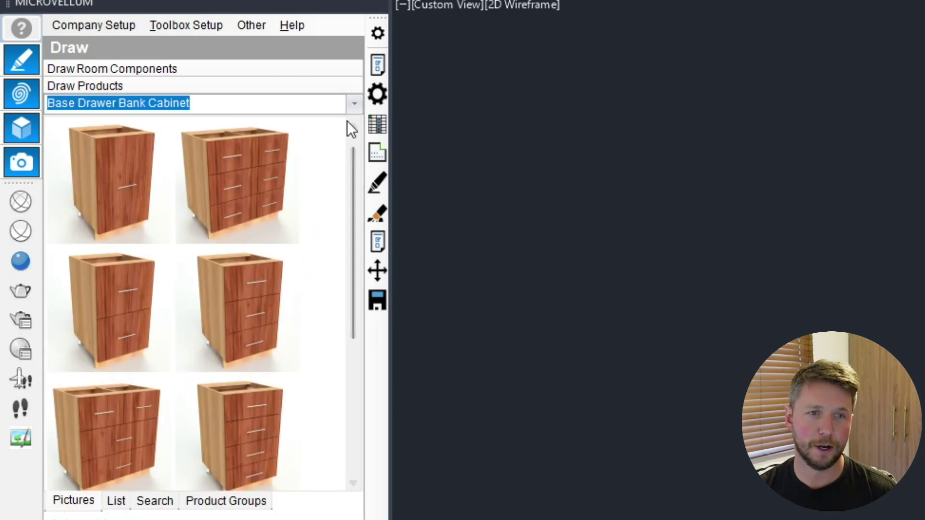
pyautogui.click(353, 105)
pyautogui.scroll(-1, 281, 275)
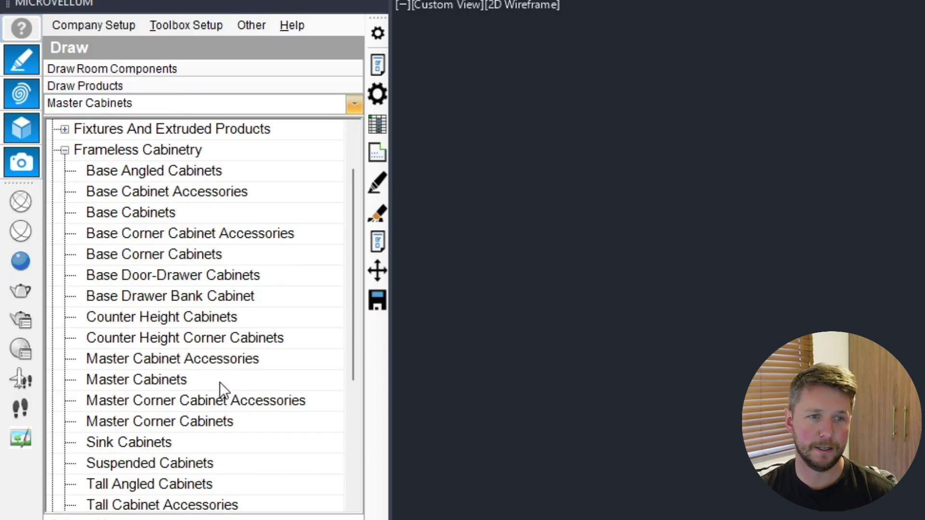
pyautogui.click(136, 379)
# - Show products as a list, select Master Cabinet and place it at a selected point
pyautogui.click(116, 500)
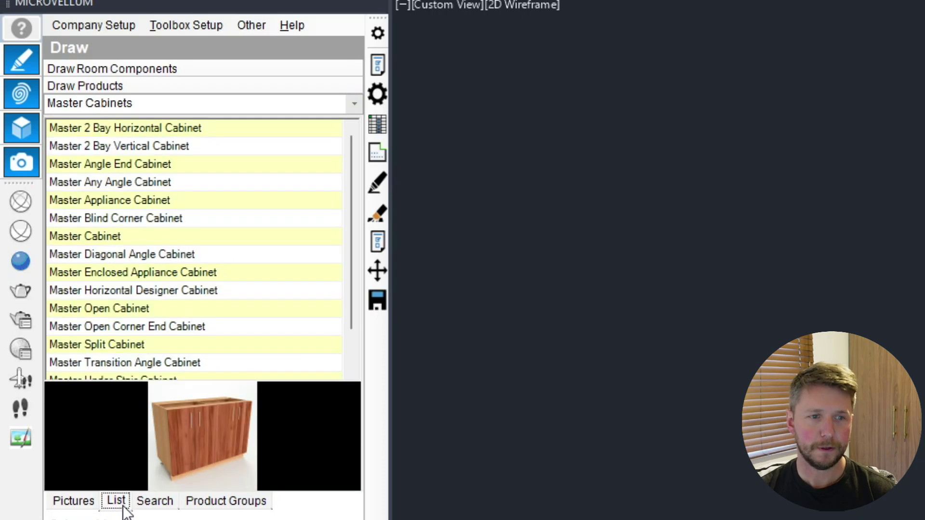
pyautogui.click(121, 236)
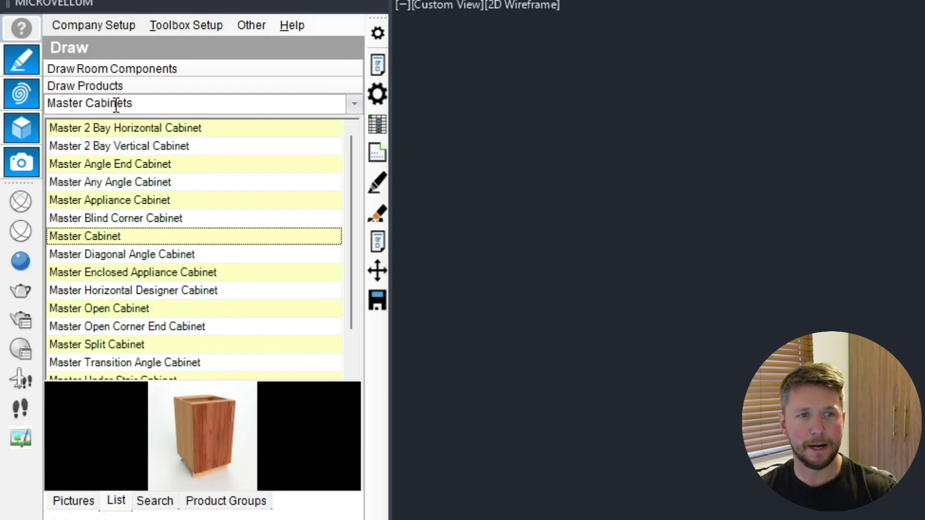
pyautogui.scroll(-1, 205, 184)
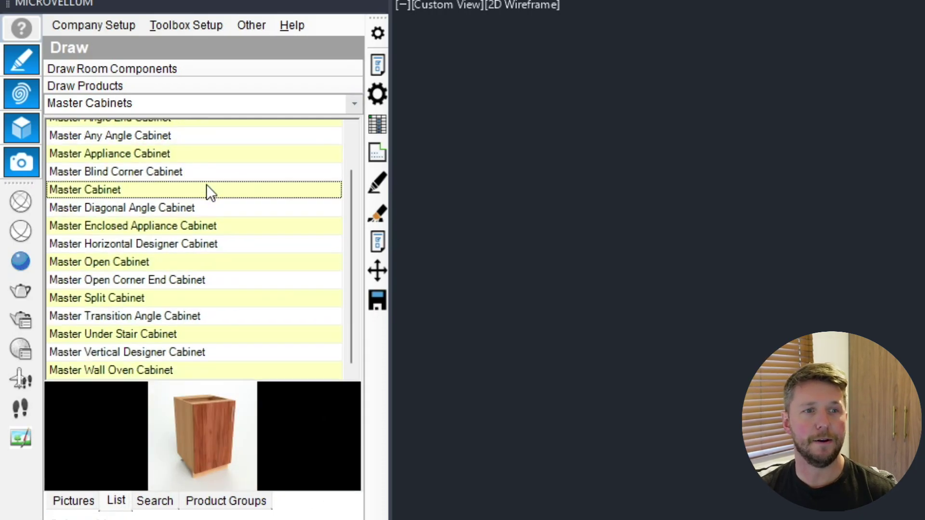
pyautogui.scroll(1, 212, 198)
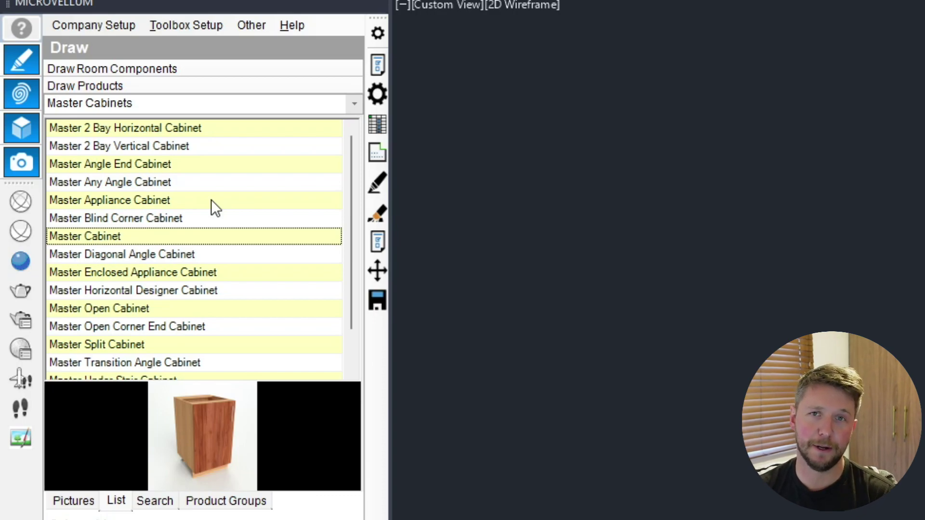
pyautogui.rightClick(142, 235)
pyautogui.click(325, 341)
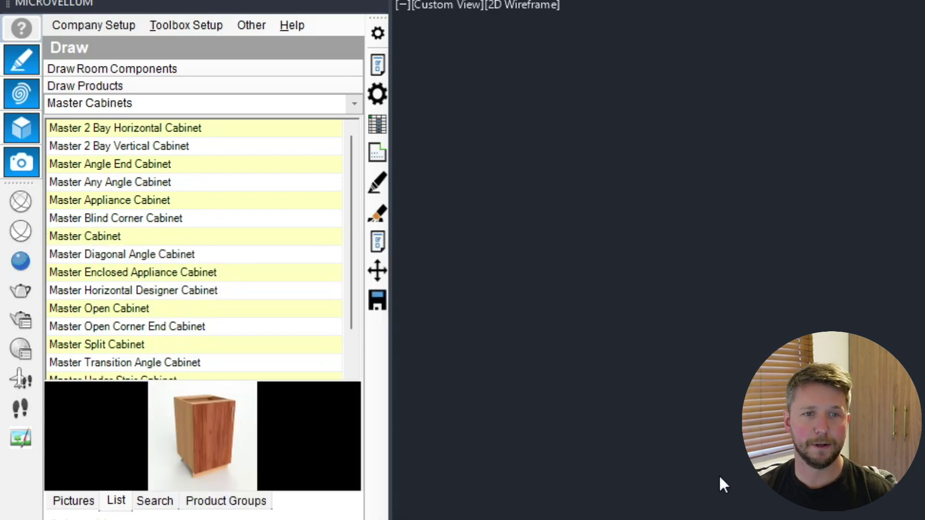
# - Place the Master Cabinet and set its Product Type to Tall in advanced options
pyautogui.click(715, 477)
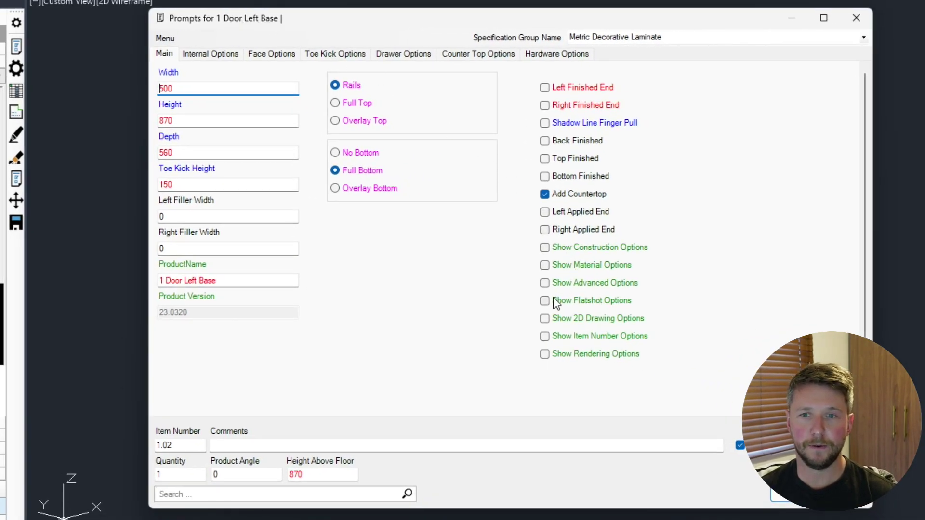
pyautogui.click(544, 282)
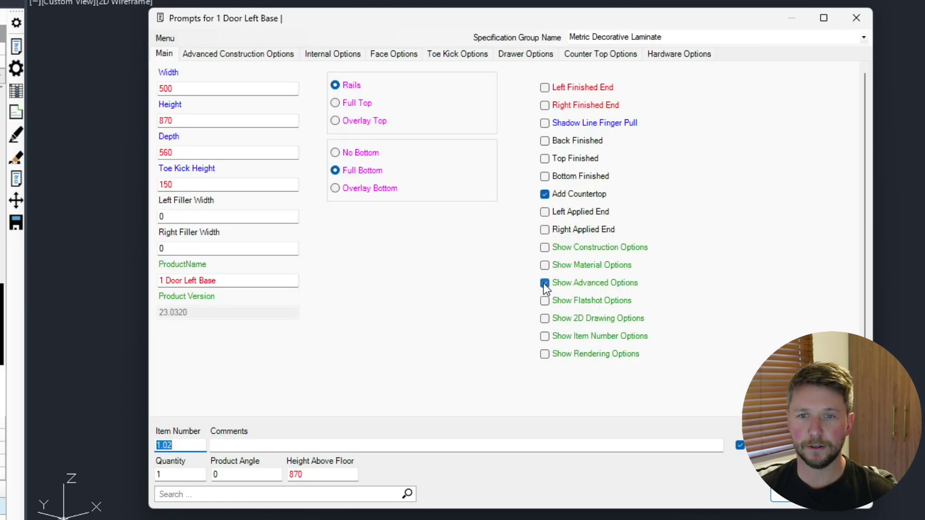
pyautogui.click(235, 56)
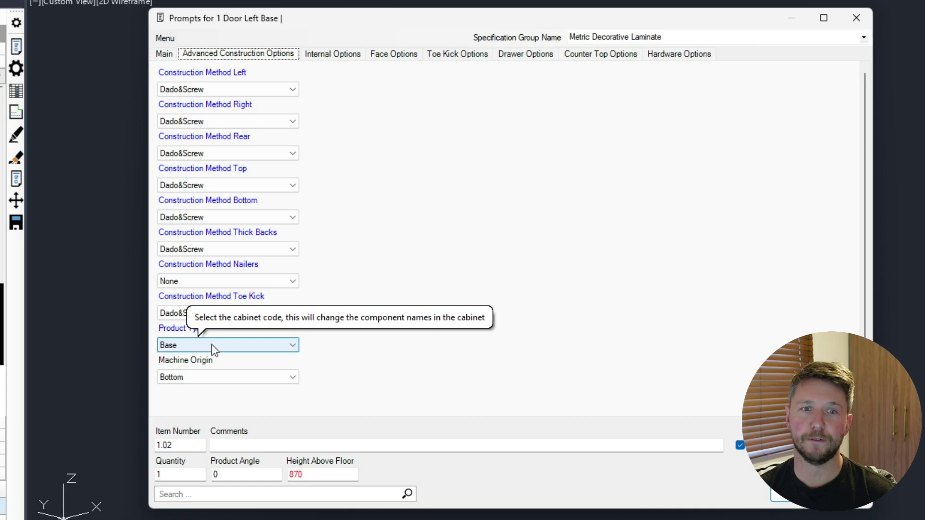
pyautogui.click(224, 344)
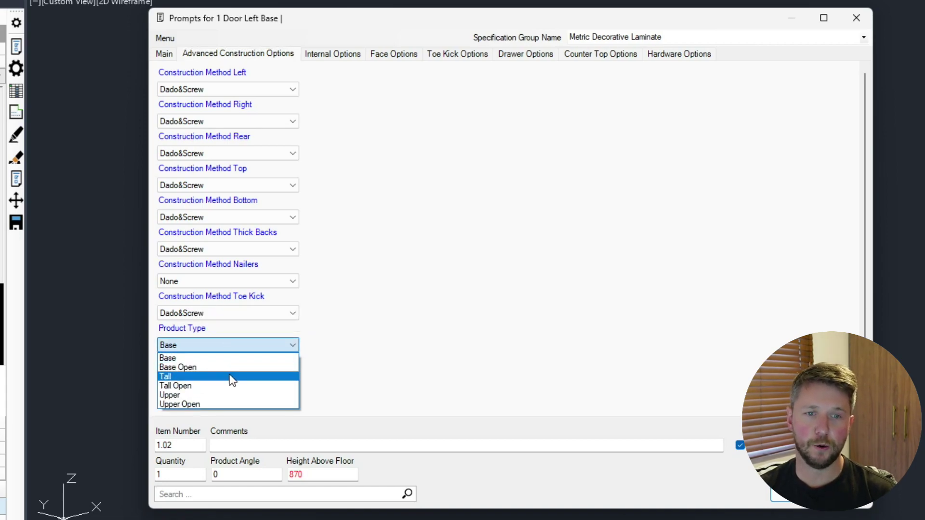
pyautogui.click(165, 377)
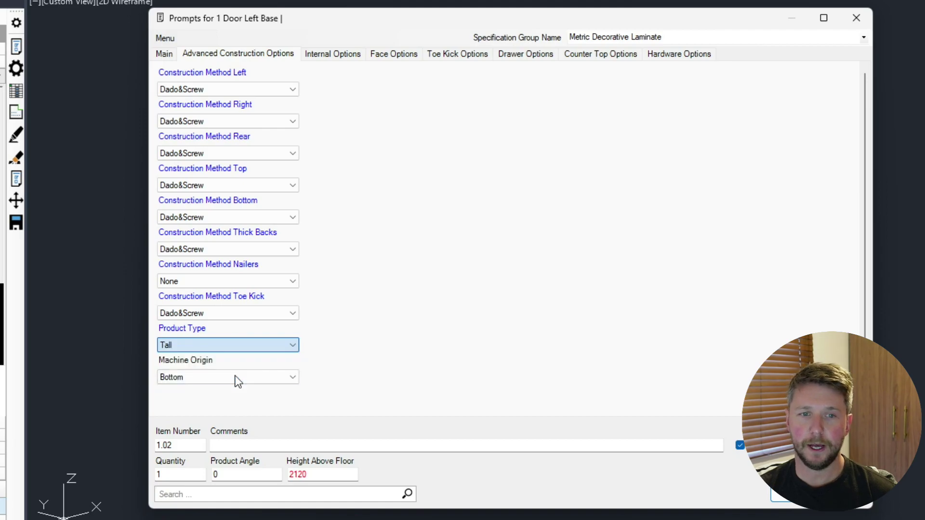
pyautogui.press('Return')
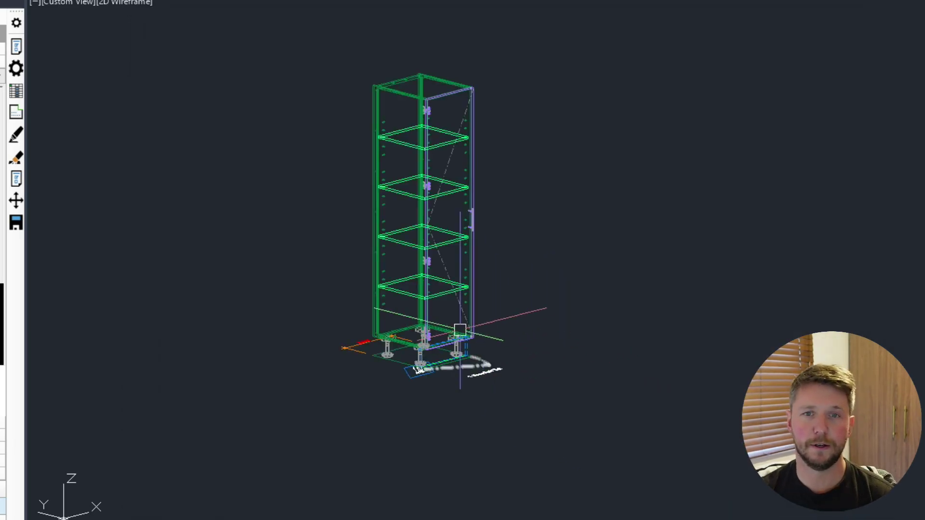
pyautogui.scroll(3, 434, 347)
pyautogui.moveTo(433, 217); pyautogui.dragTo(399, 311, button='middle')
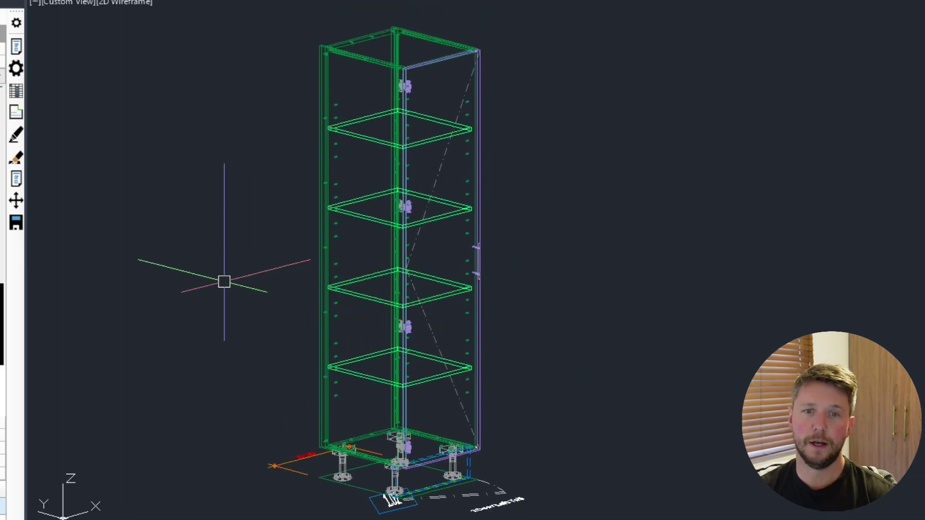
# - Change the tall cabinet's Product Type back to Base through Product Prompts
pyautogui.click(16, 70)
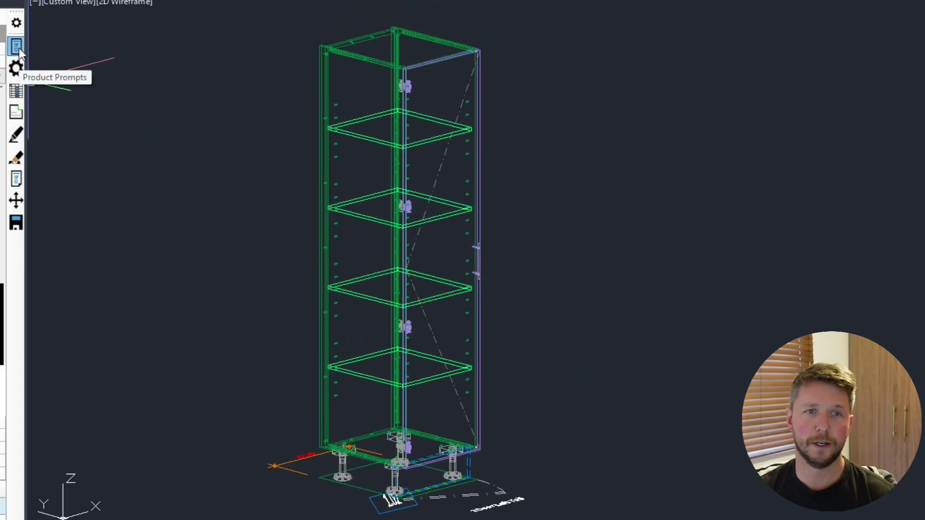
pyautogui.click(345, 45)
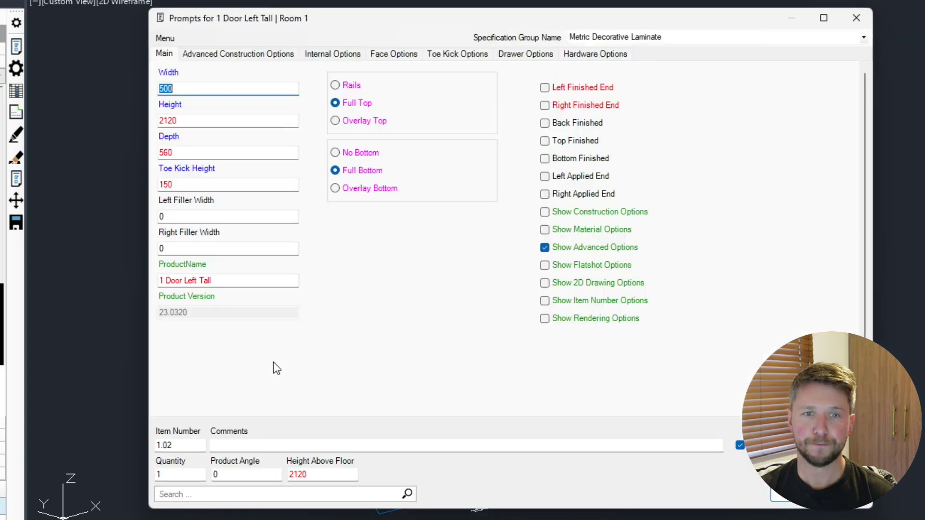
pyautogui.click(231, 55)
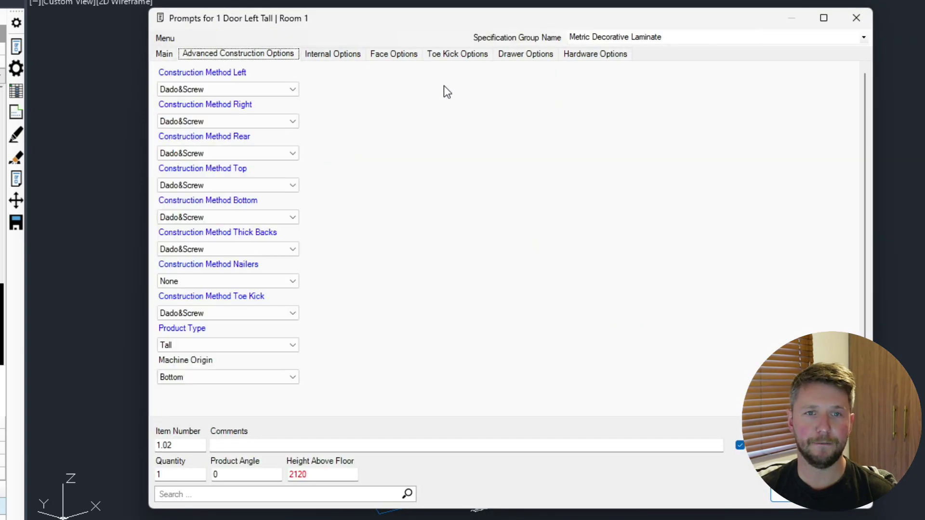
pyautogui.click(273, 344)
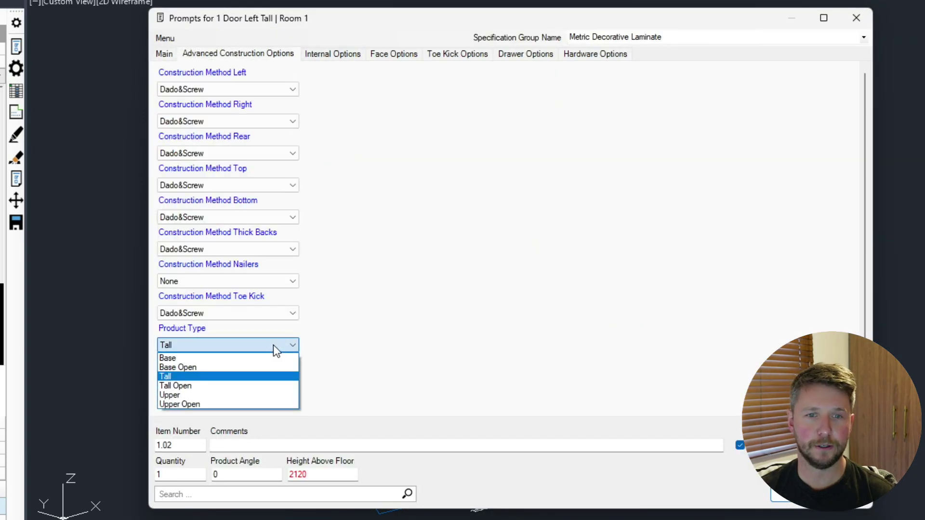
pyautogui.click(194, 354)
pyautogui.press('Return')
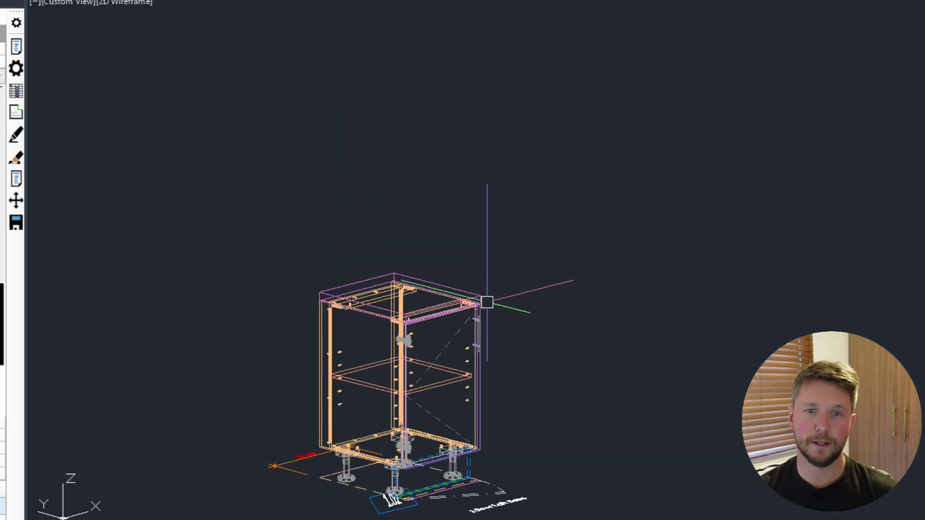
pyautogui.moveTo(404, 361); pyautogui.dragTo(420, 303, button='middle')
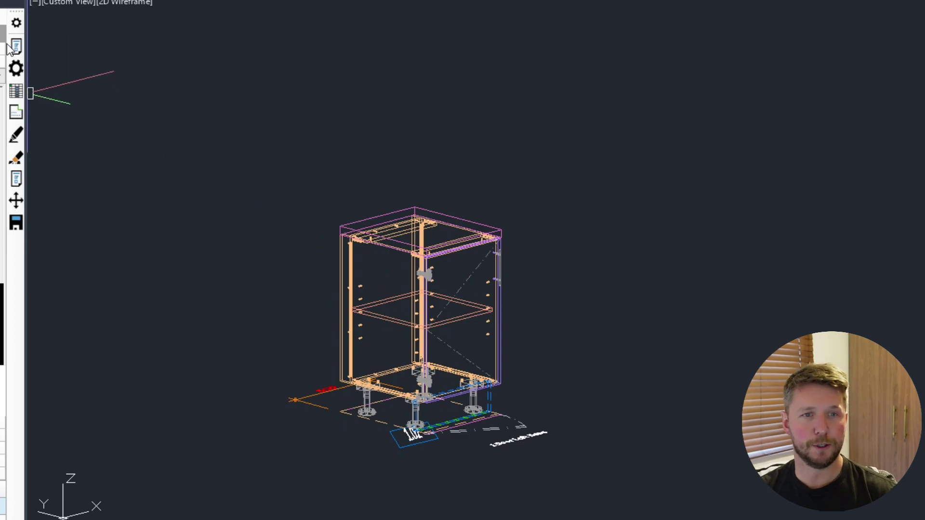
# - Reopen the cabinet's prompts and set its Product Type to Upper
pyautogui.click(405, 275)
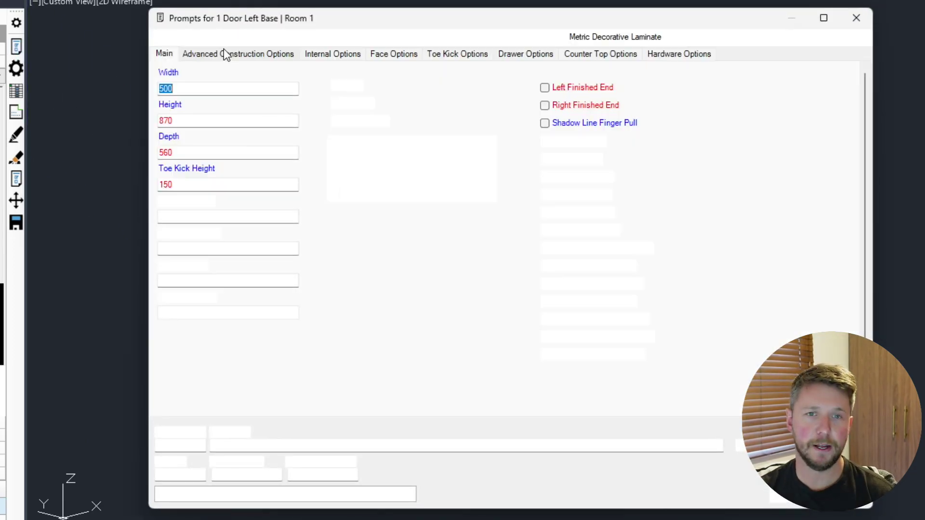
pyautogui.click(238, 53)
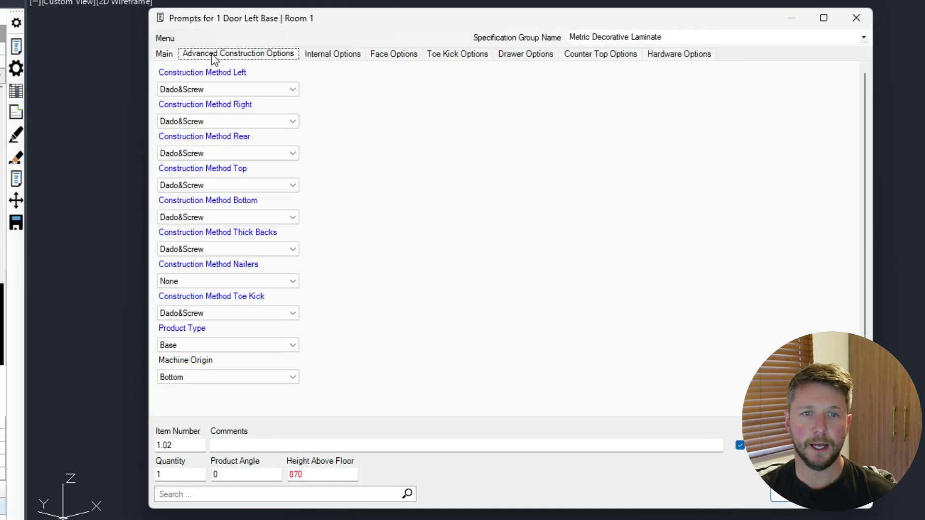
pyautogui.click(264, 344)
pyautogui.click(209, 393)
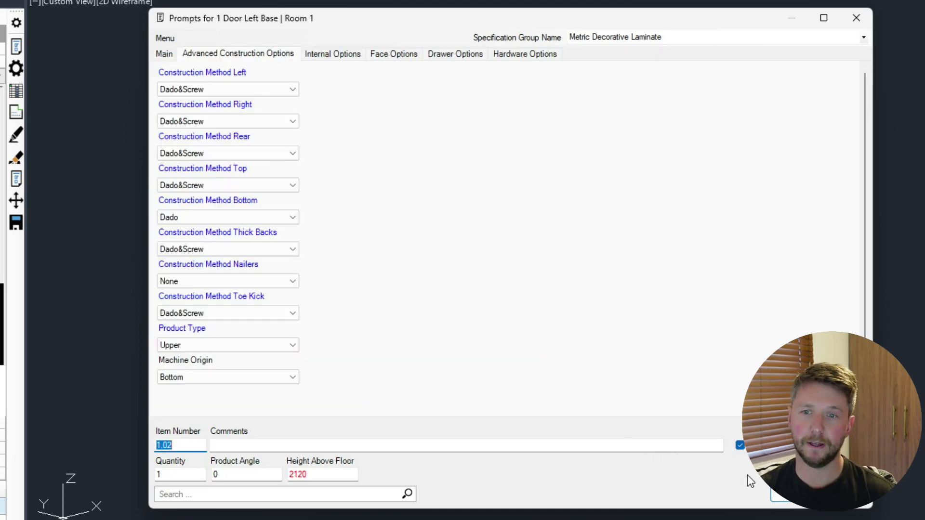
pyautogui.press('Return')
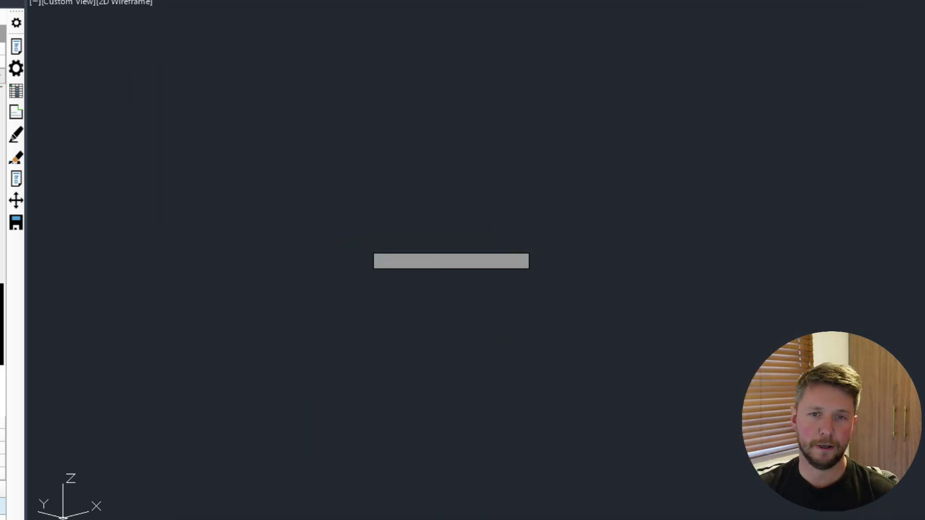
pyautogui.scroll(3, 564, 275)
pyautogui.scroll(3, 565, 231)
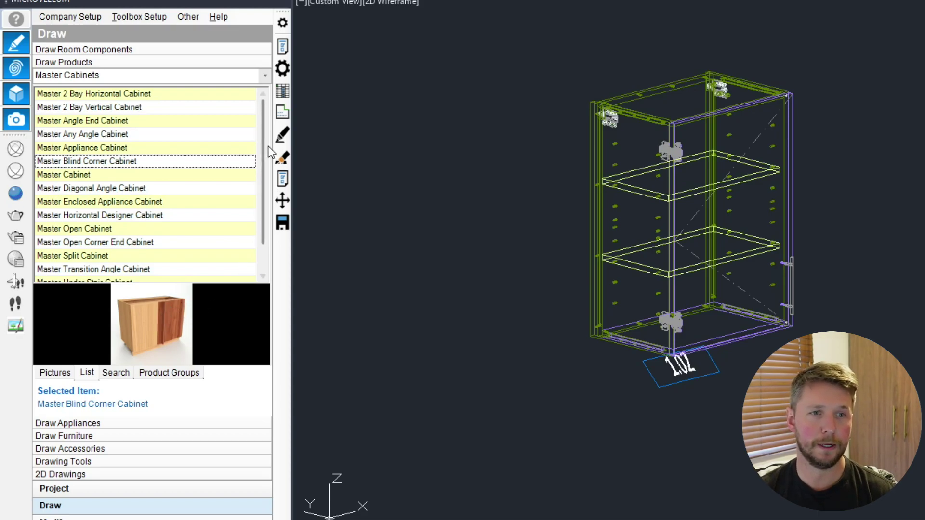
pyautogui.moveTo(263, 146); pyautogui.dragTo(260, 185)
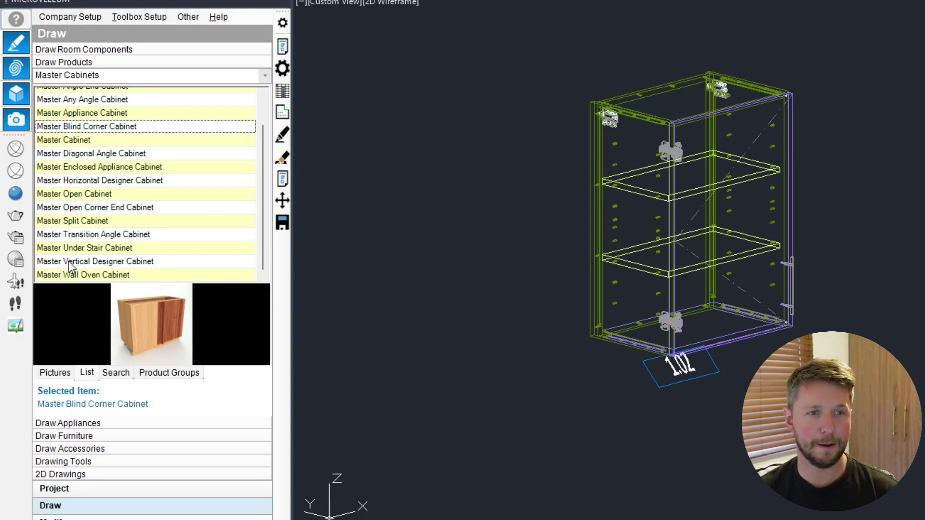
# - Select Master Vertical Designer Cabinet and bring up its placement options
pyautogui.click(86, 264)
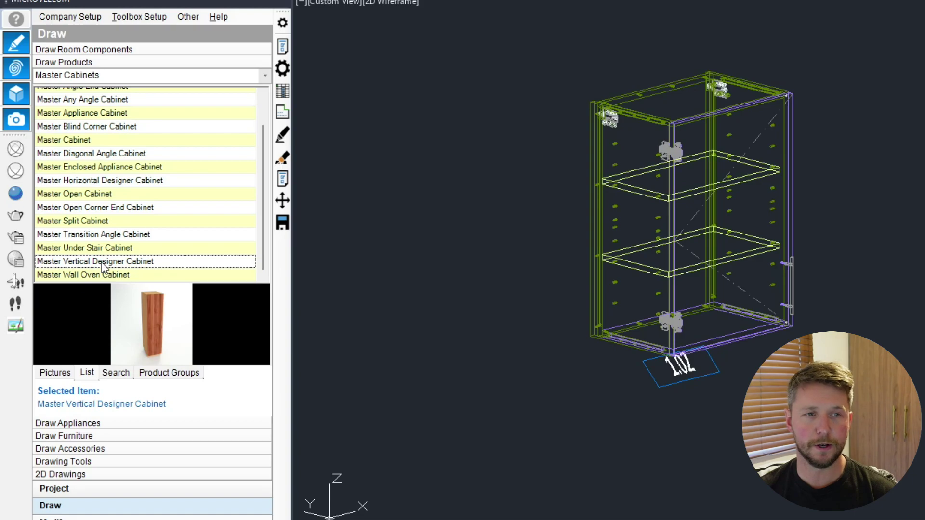
pyautogui.rightClick(102, 264)
# - Place the vertical designer cabinet and give bay 1 one adjustable shelf
pyautogui.click(190, 339)
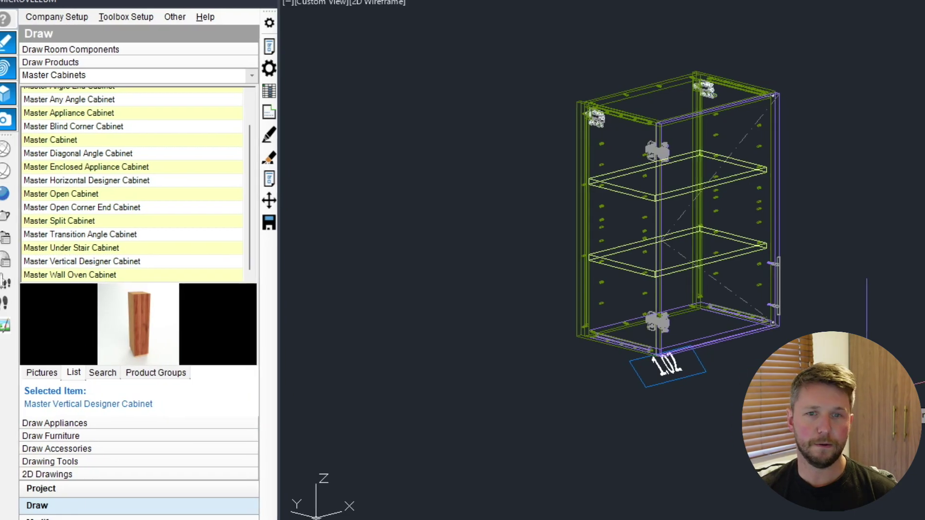
pyautogui.click(538, 441)
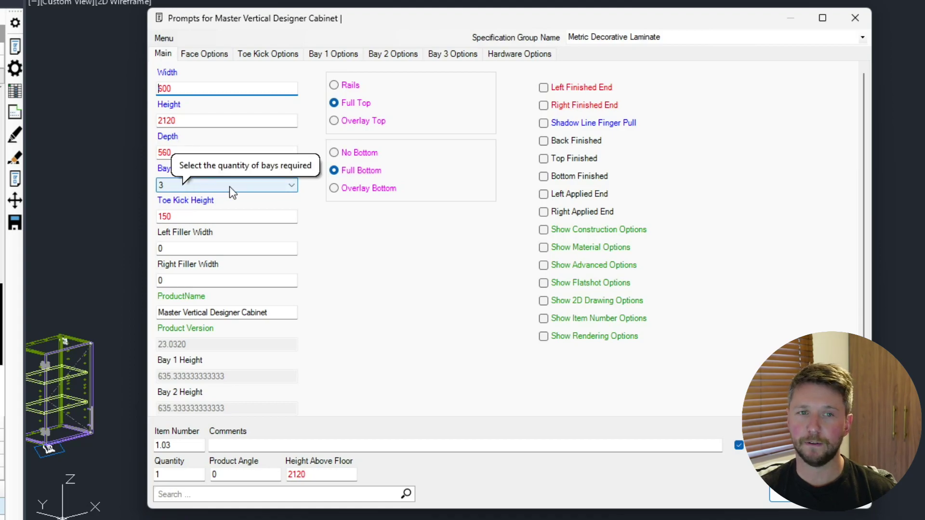
pyautogui.click(330, 56)
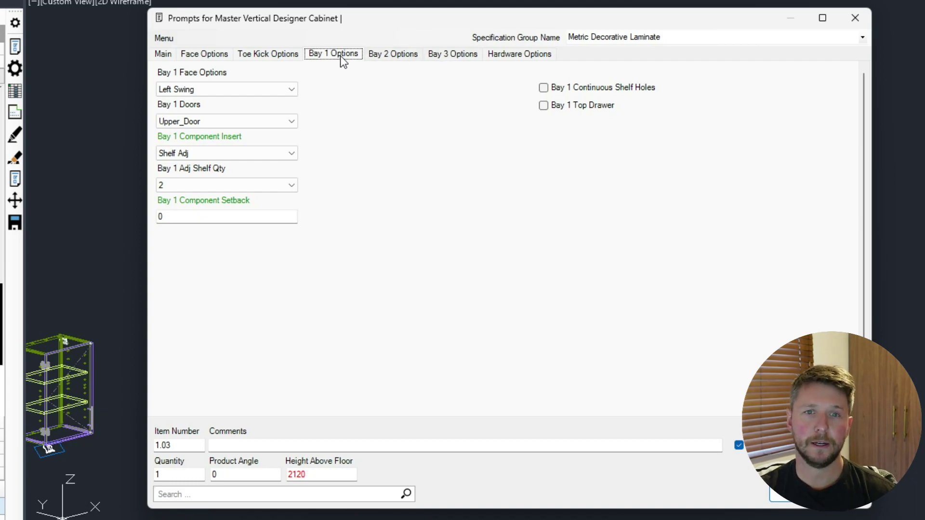
pyautogui.click(200, 126)
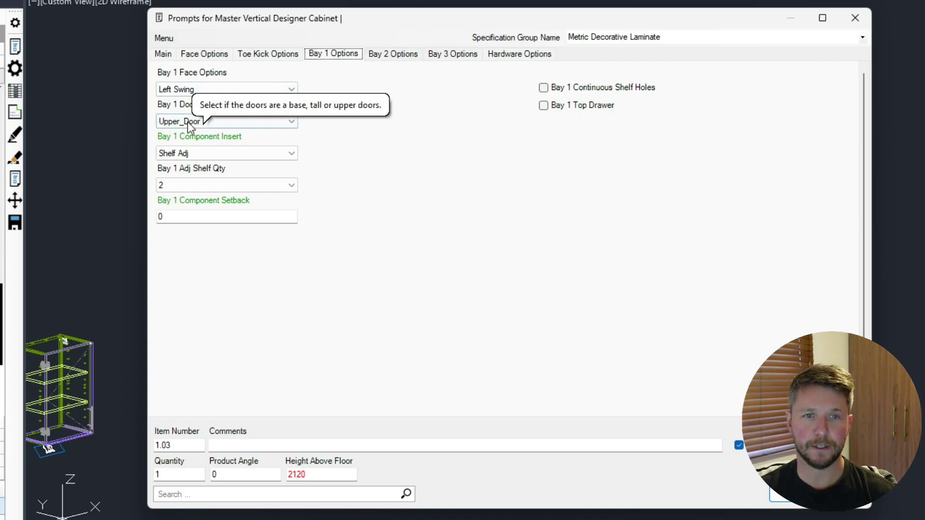
pyautogui.click(224, 185)
pyautogui.click(202, 195)
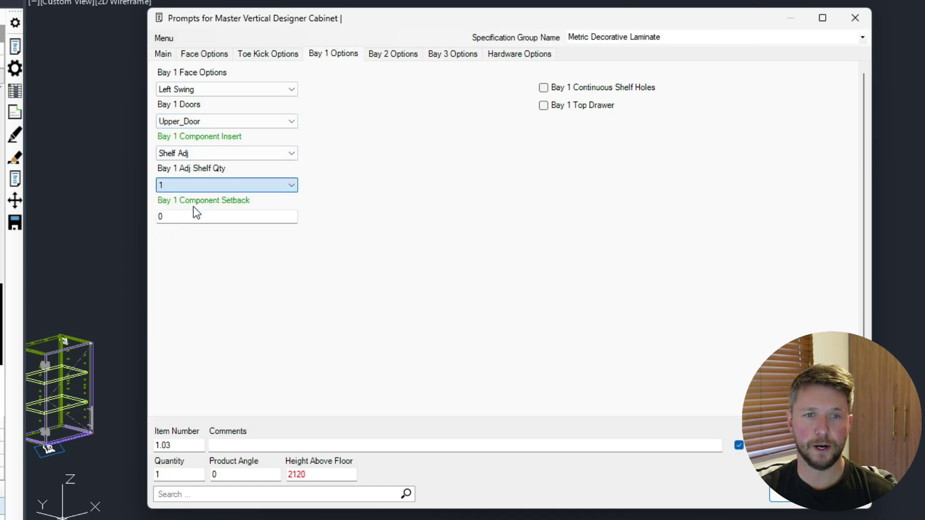
# - Set bay 2 to No Door filled with Pigeon Holes
pyautogui.click(394, 55)
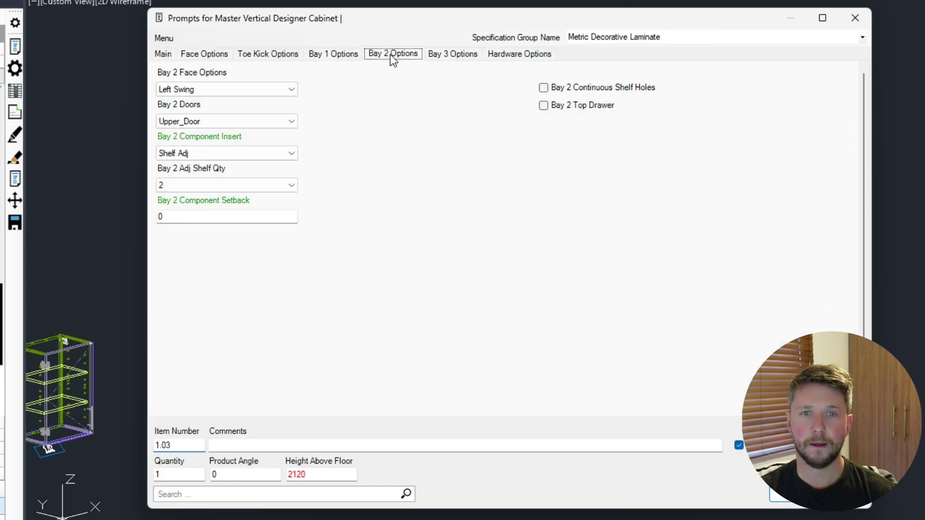
pyautogui.click(246, 90)
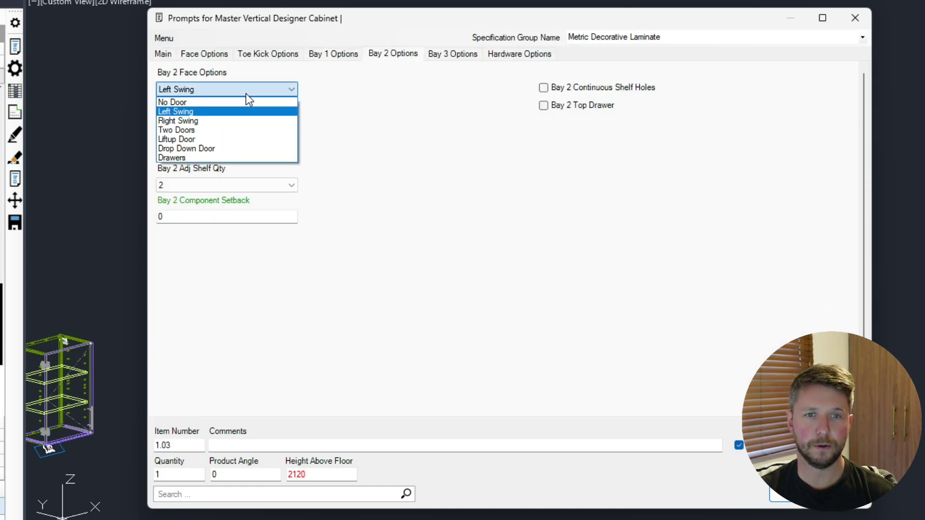
pyautogui.click(196, 101)
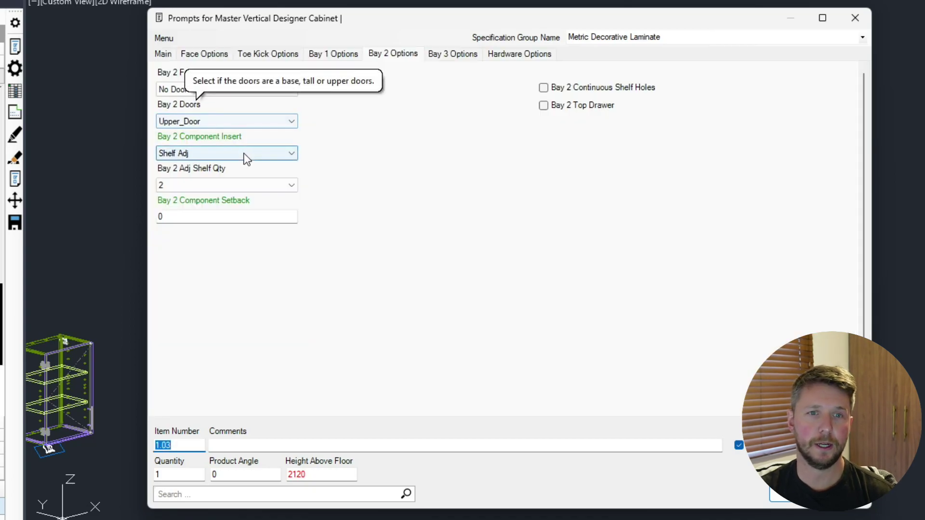
pyautogui.click(253, 154)
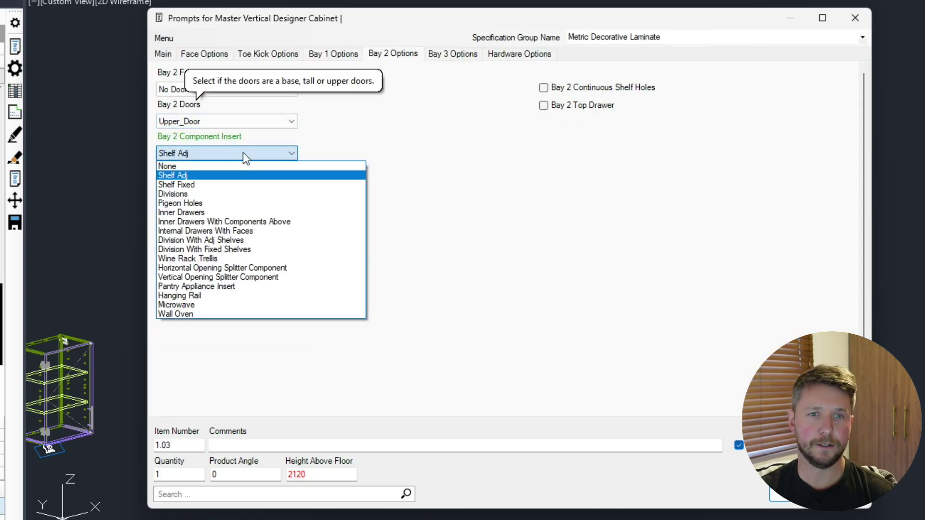
pyautogui.click(218, 200)
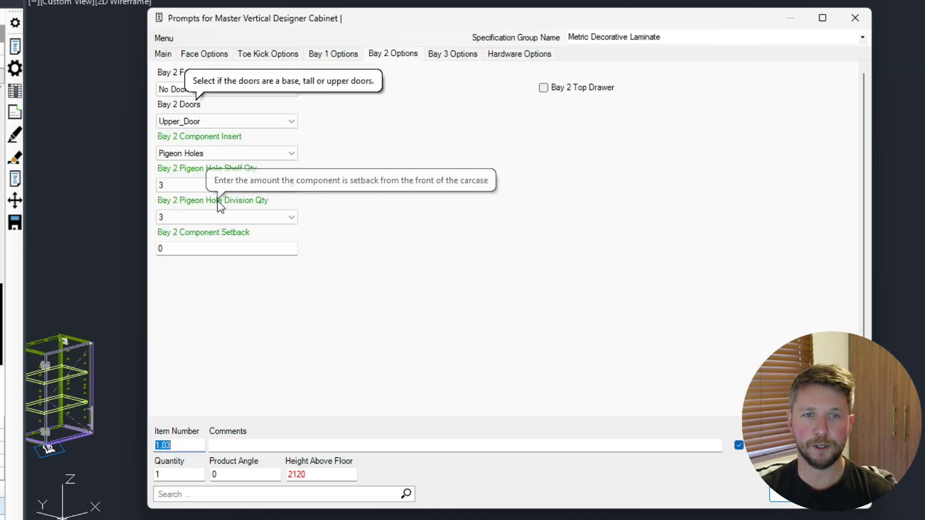
pyautogui.click(183, 186)
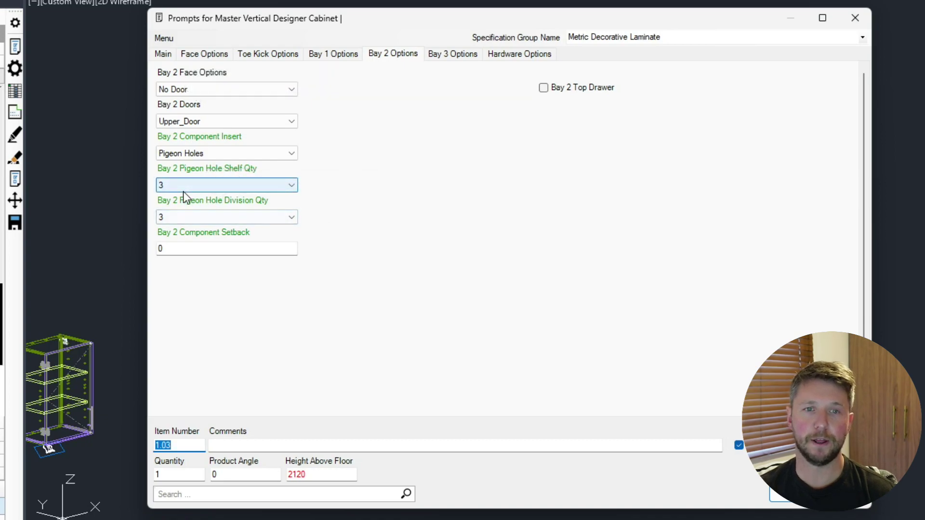
# - Give bay 3 two drawers and apply the prompts
pyautogui.click(456, 56)
pyautogui.click(266, 88)
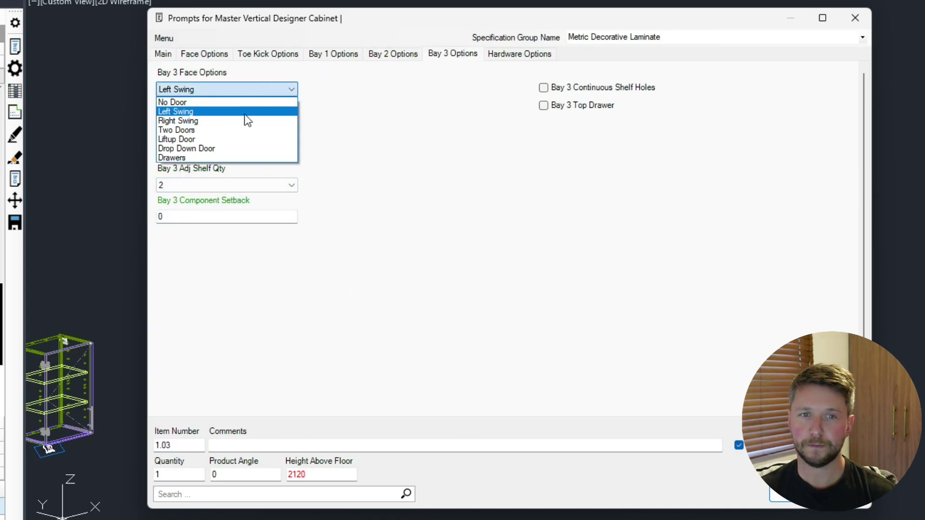
pyautogui.click(225, 163)
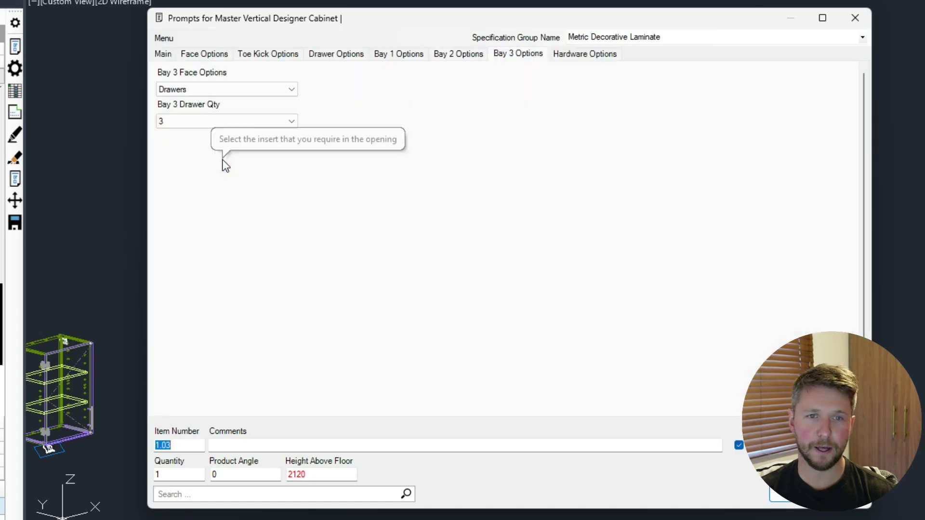
pyautogui.click(197, 121)
pyautogui.click(195, 154)
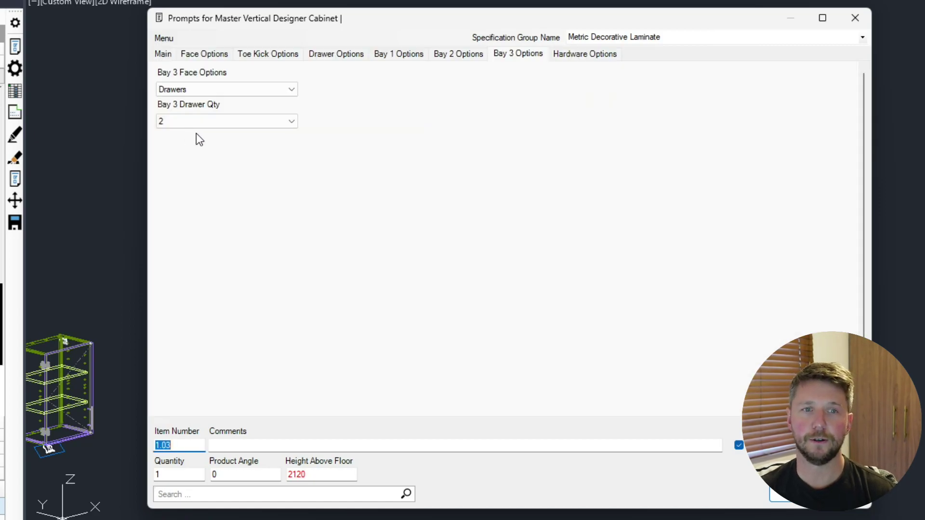
pyautogui.click(789, 500)
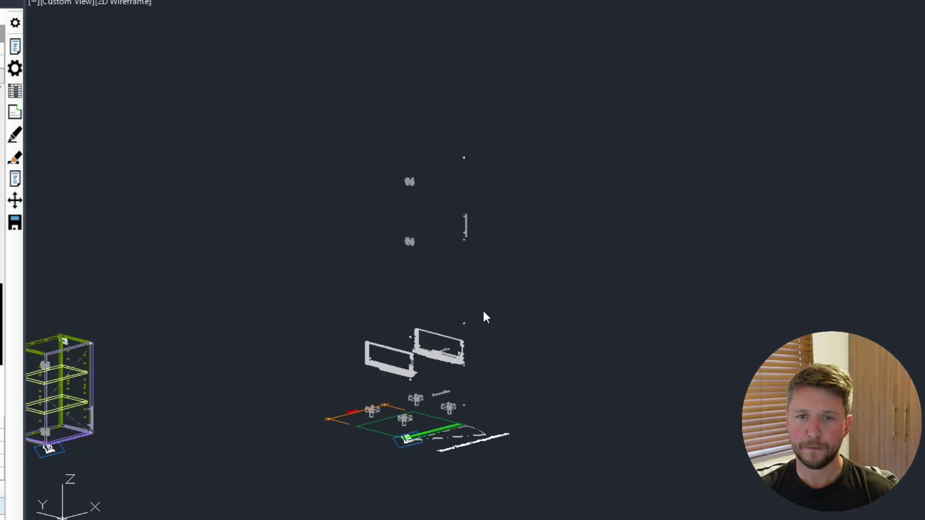
pyautogui.scroll(2, 470, 312)
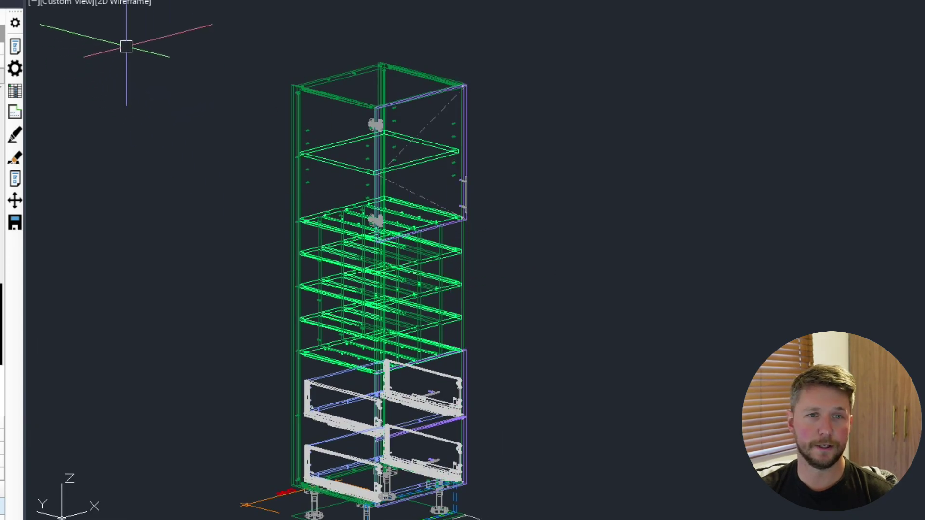
# - View the cabinet in Conceptual style, return to 2D Wireframe, and reopen its prompts
pyautogui.click(127, 1)
pyautogui.click(173, 44)
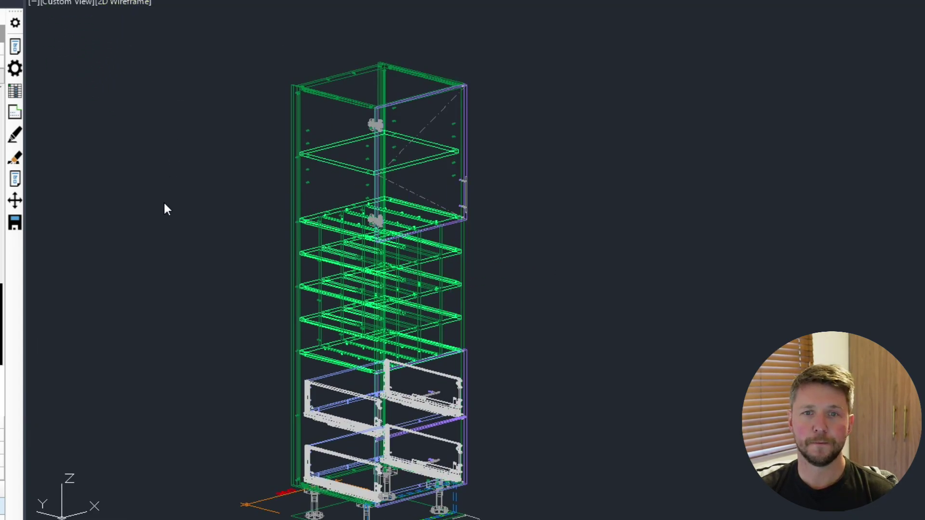
pyautogui.moveTo(162, 209); pyautogui.dragTo(176, 196, button='middle')
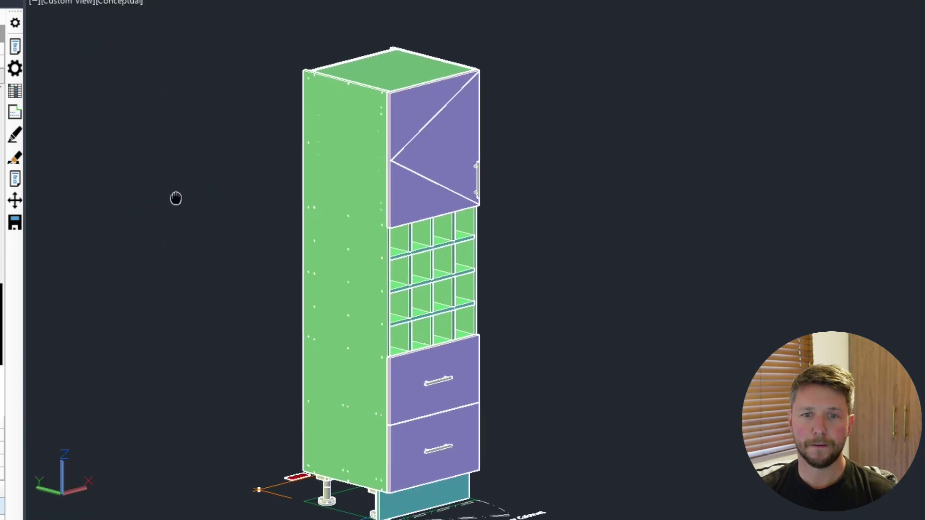
pyautogui.click(121, 2)
pyautogui.click(155, 34)
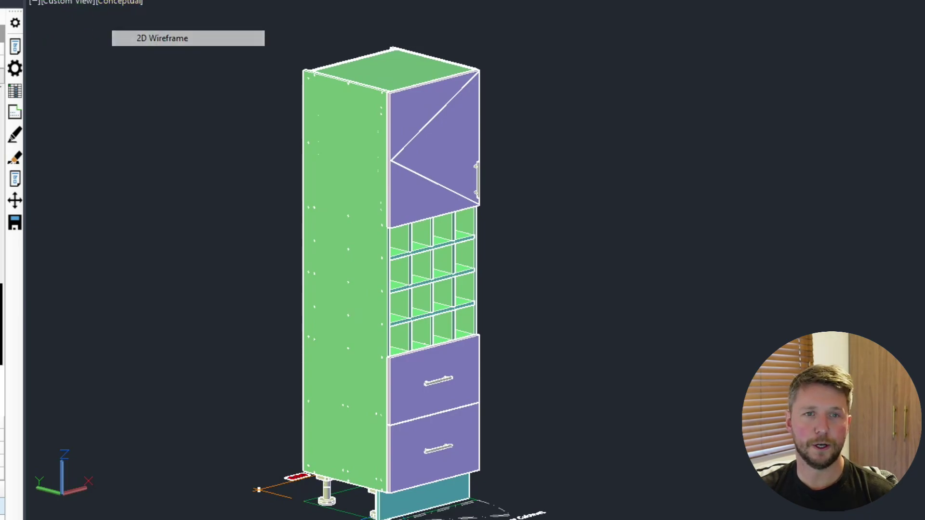
pyautogui.click(15, 47)
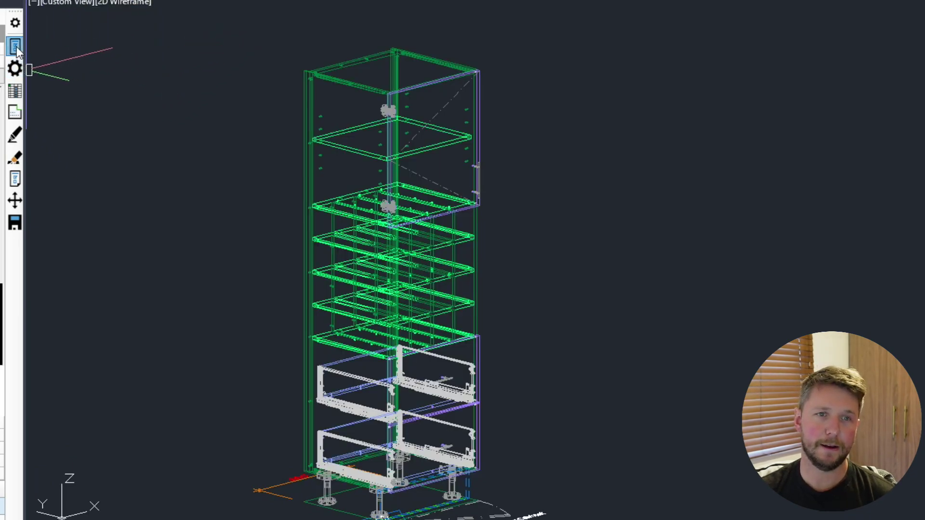
pyautogui.click(338, 135)
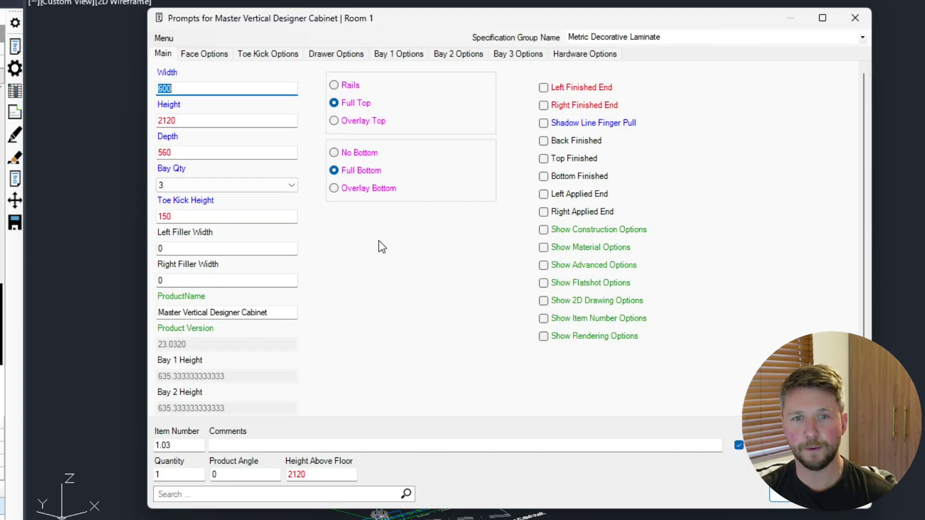
# - Use the Bay Calculator to set bay heights to 600, 806 and 500
pyautogui.rightClick(387, 270)
pyautogui.moveTo(439, 283)
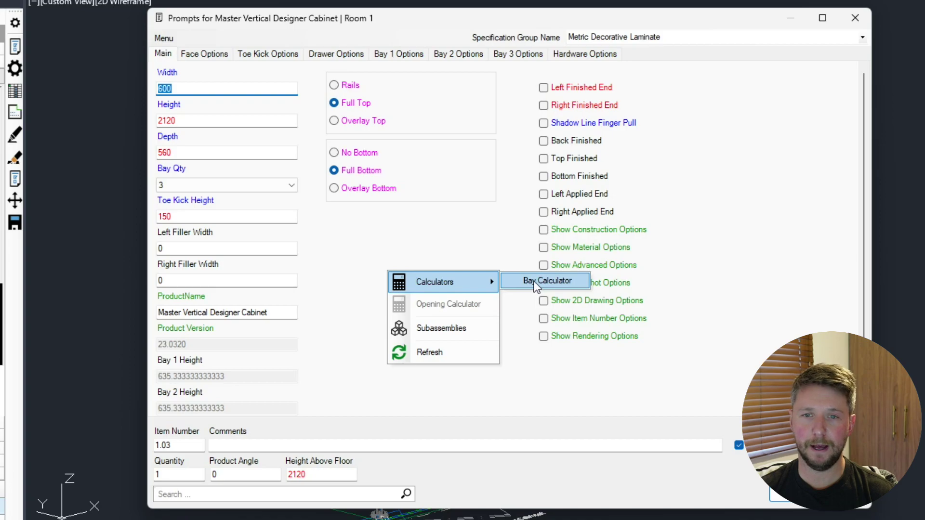
pyautogui.click(547, 281)
pyautogui.doubleClick(350, 141)
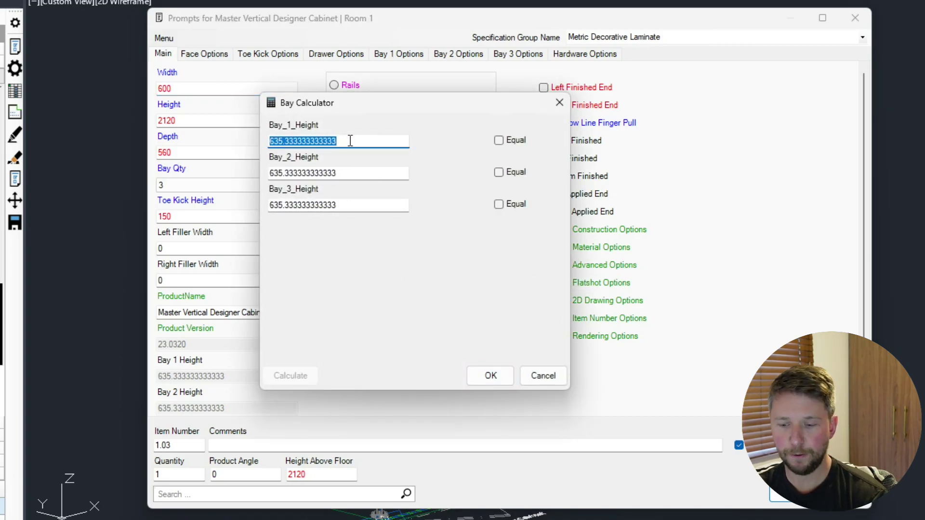
pyautogui.write('600')
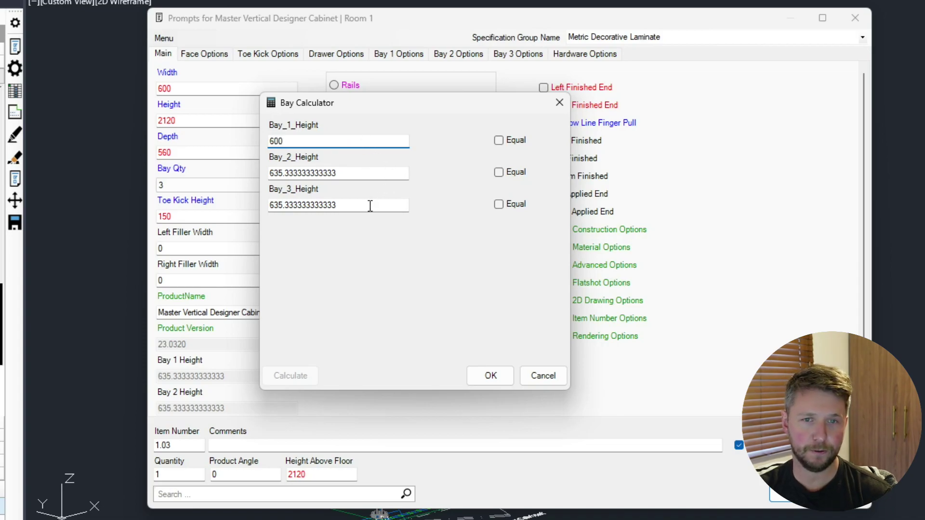
pyautogui.doubleClick(369, 206)
pyautogui.write('500')
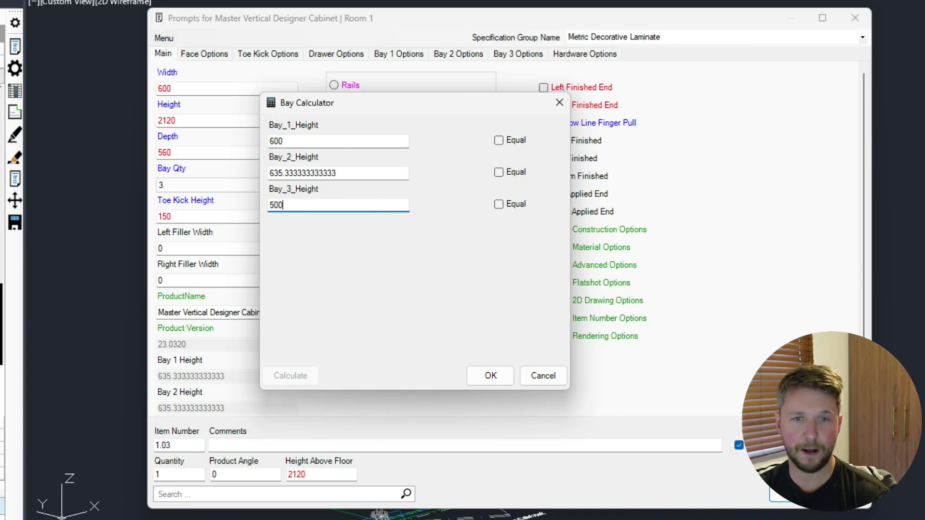
pyautogui.click(498, 172)
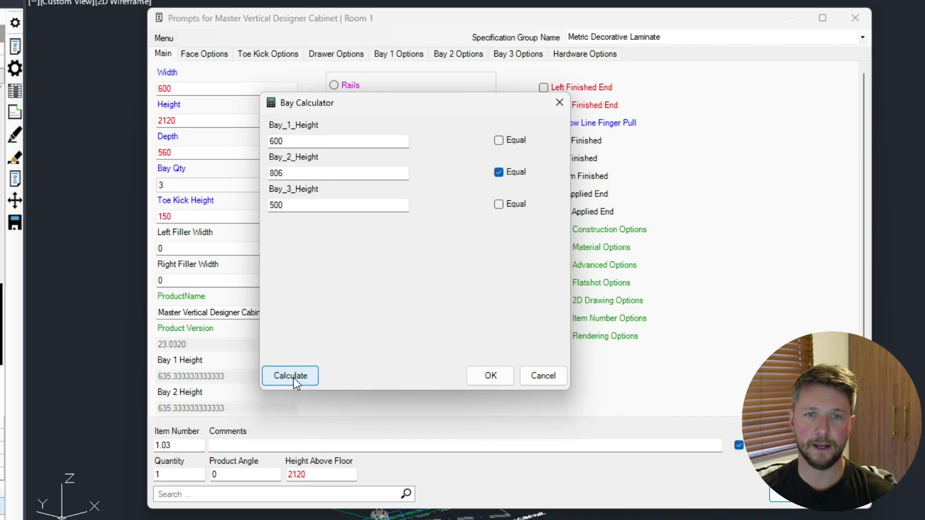
pyautogui.click(491, 377)
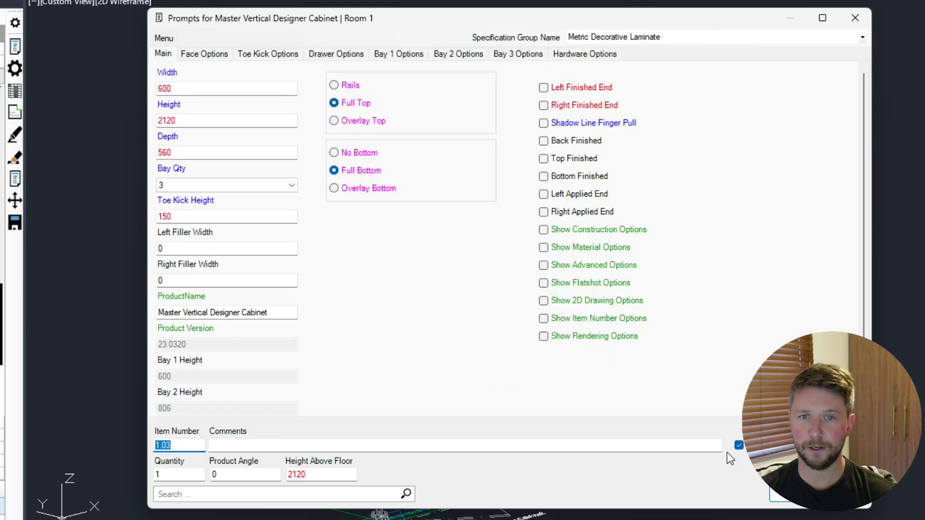
# - Apply the prompts and reopen the regenerated tall cabinet's prompts
pyautogui.click(791, 498)
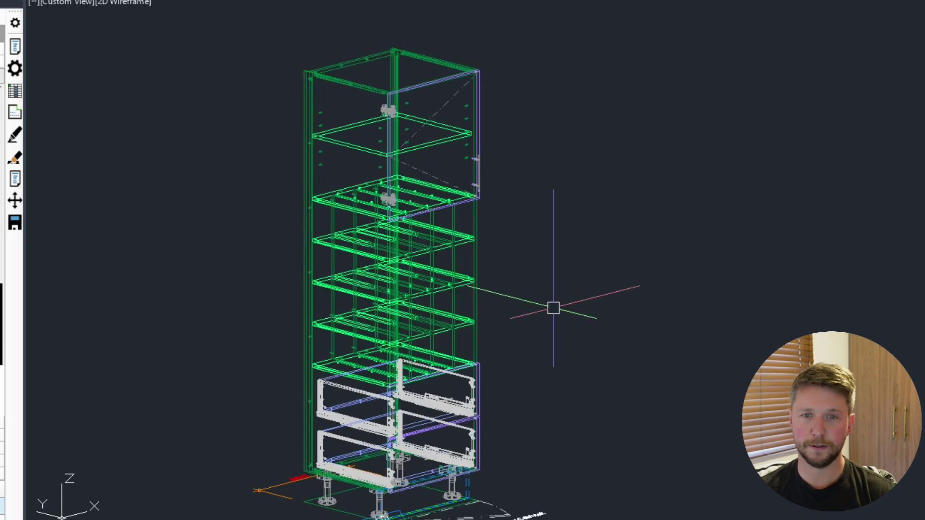
pyautogui.moveTo(554, 308); pyautogui.dragTo(566, 299, button='middle')
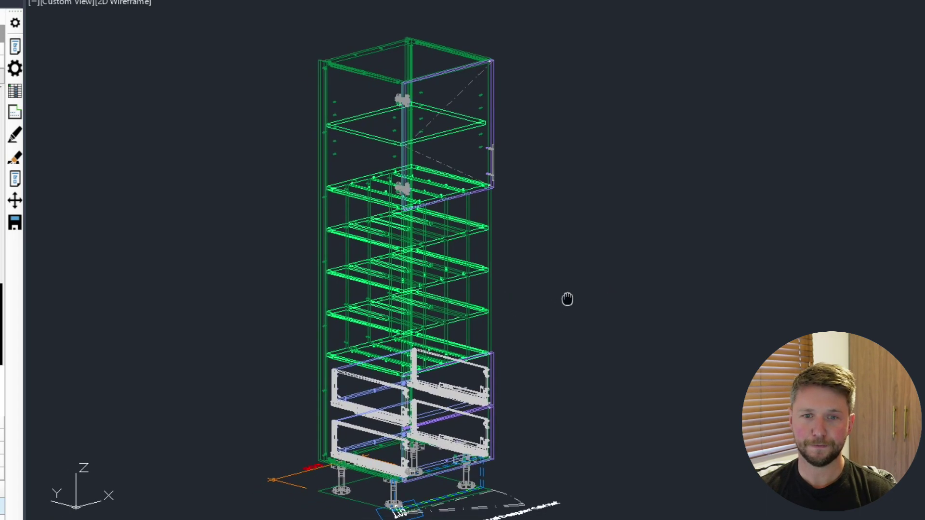
pyautogui.click(17, 48)
pyautogui.click(325, 66)
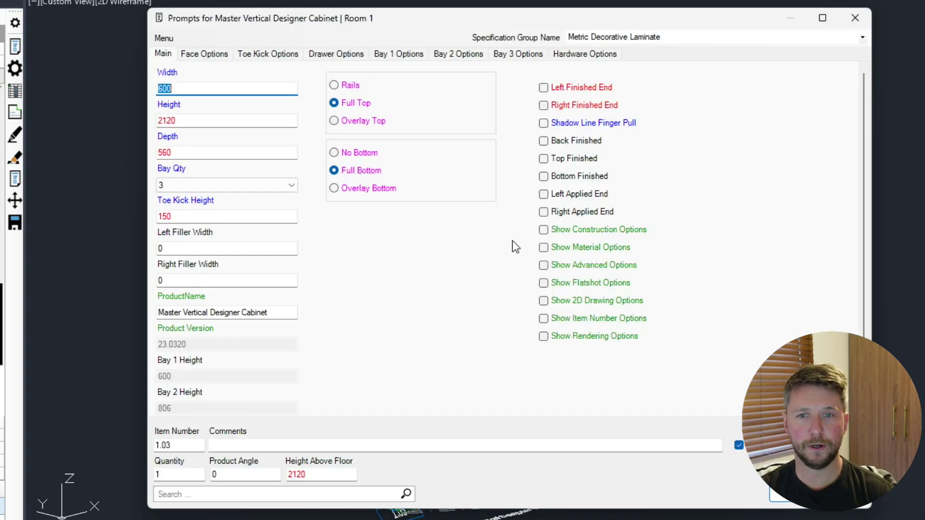
# - Change the cabinet's Product Type from Tall to Base in advanced options
pyautogui.click(543, 266)
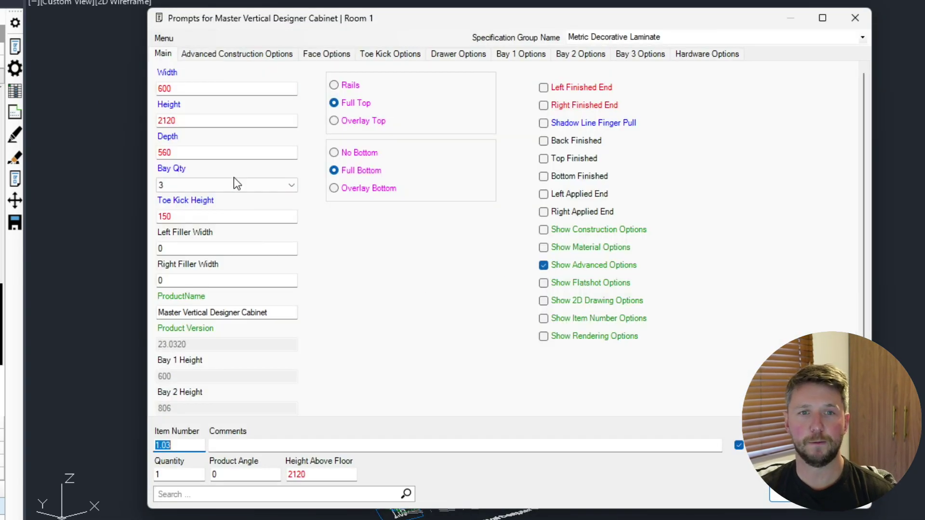
pyautogui.click(229, 53)
pyautogui.click(282, 344)
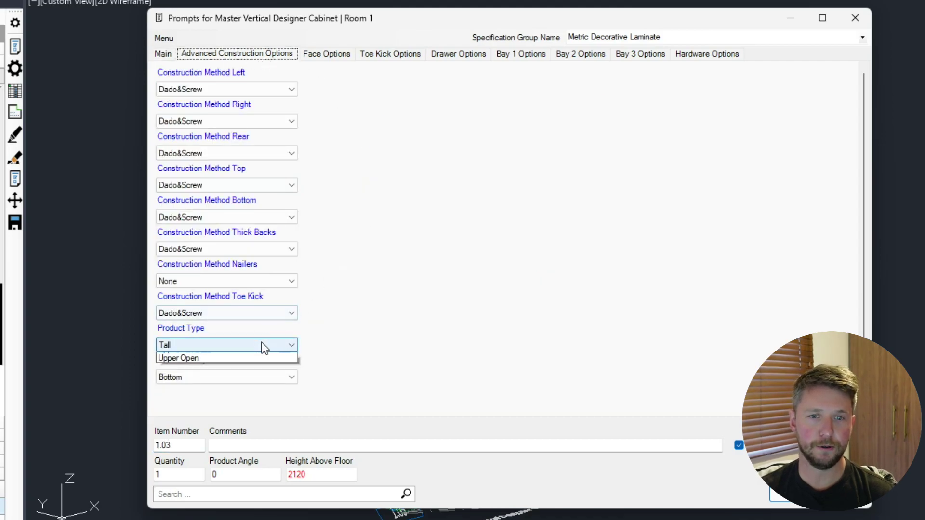
pyautogui.click(198, 359)
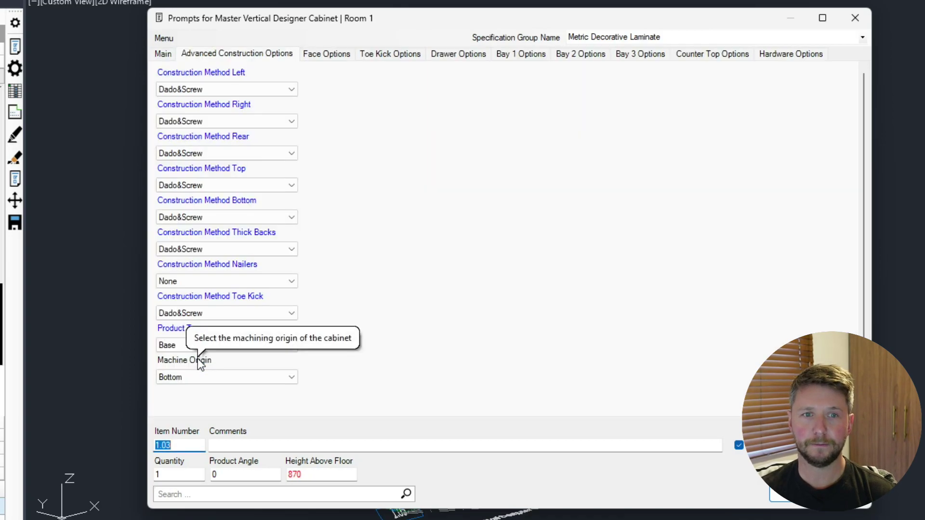
# - Reduce the cabinet's Bay Qty to 2 on the Main tab
pyautogui.click(162, 55)
pyautogui.click(229, 186)
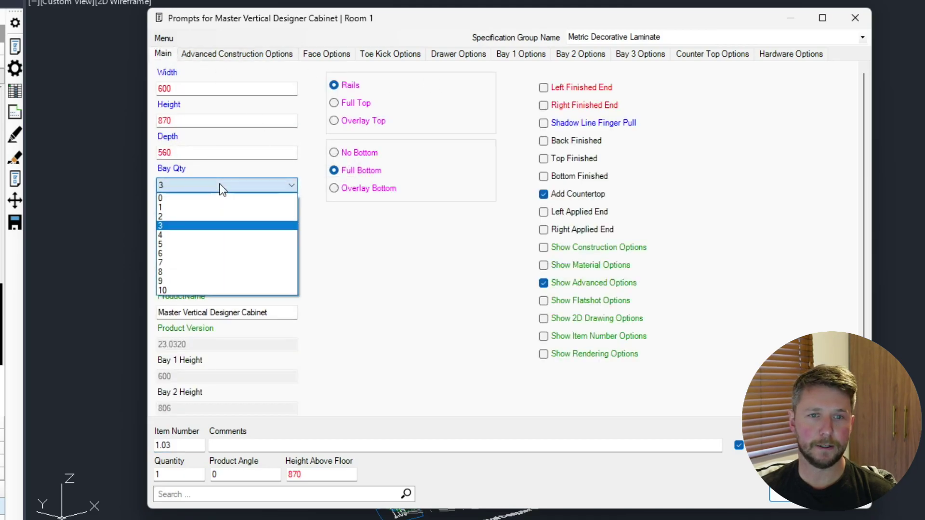
pyautogui.click(193, 209)
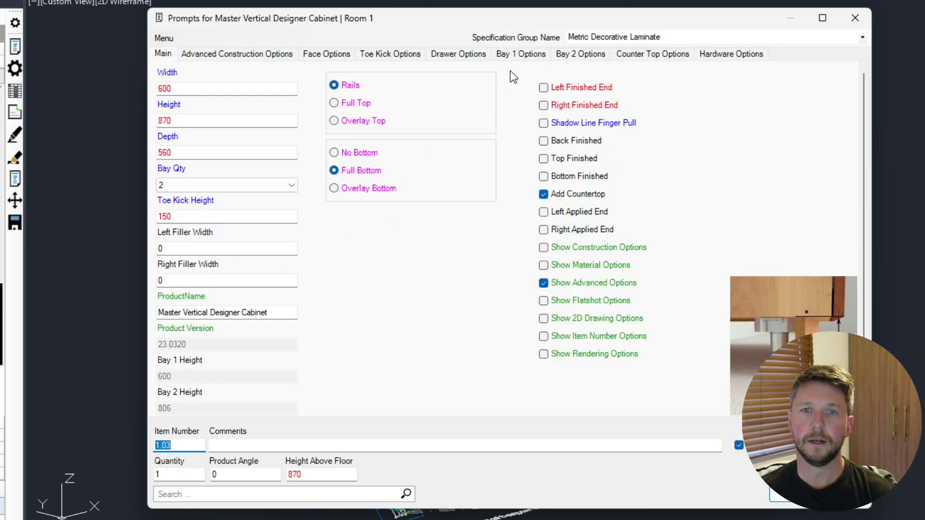
# - Set bay 1's Face Options to Drawers with a Drawer Qty of 1
pyautogui.click(520, 54)
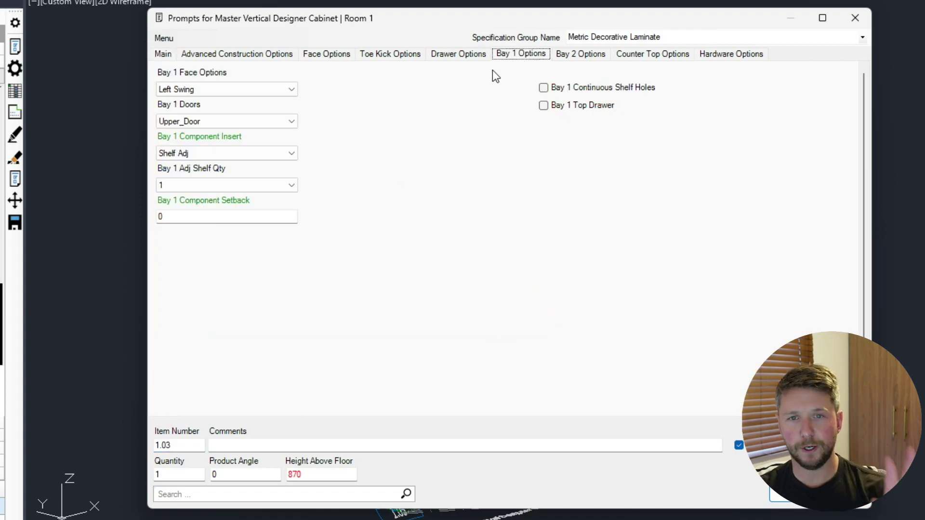
pyautogui.click(238, 87)
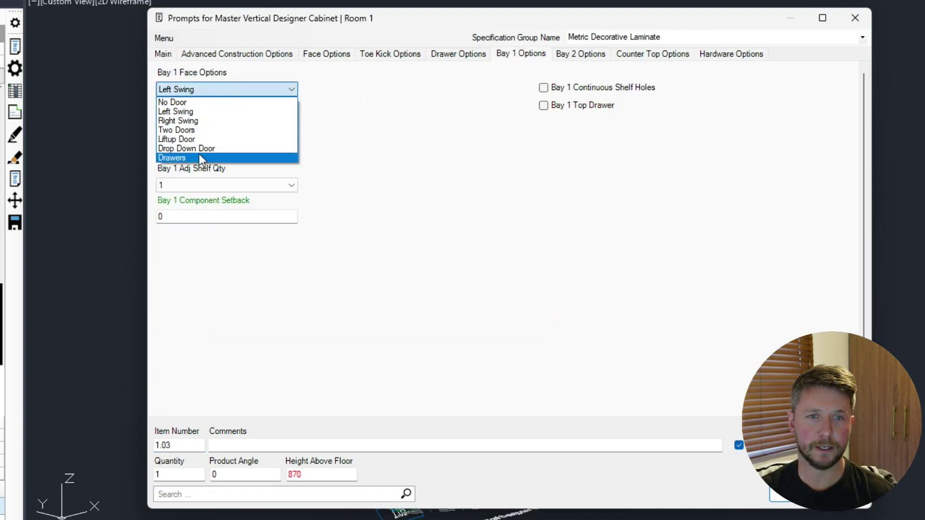
pyautogui.click(199, 156)
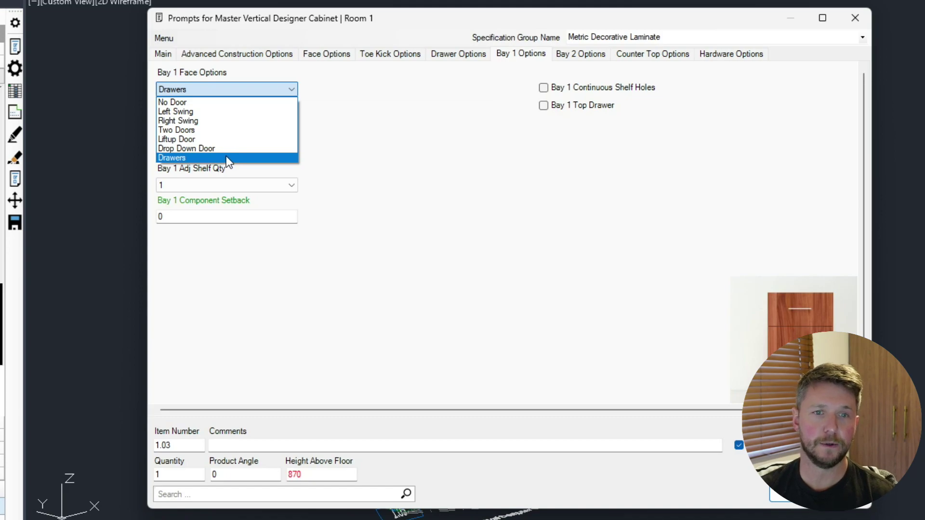
pyautogui.click(231, 158)
pyautogui.click(227, 121)
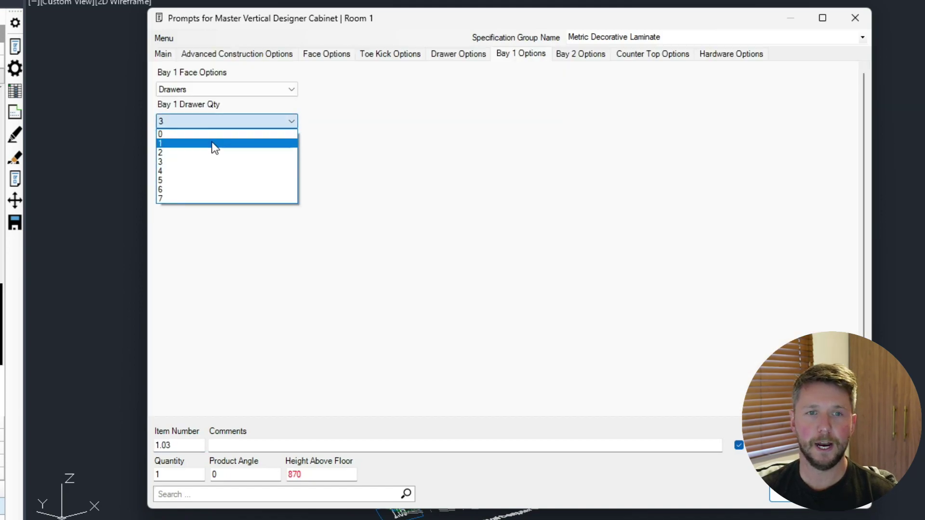
pyautogui.click(187, 143)
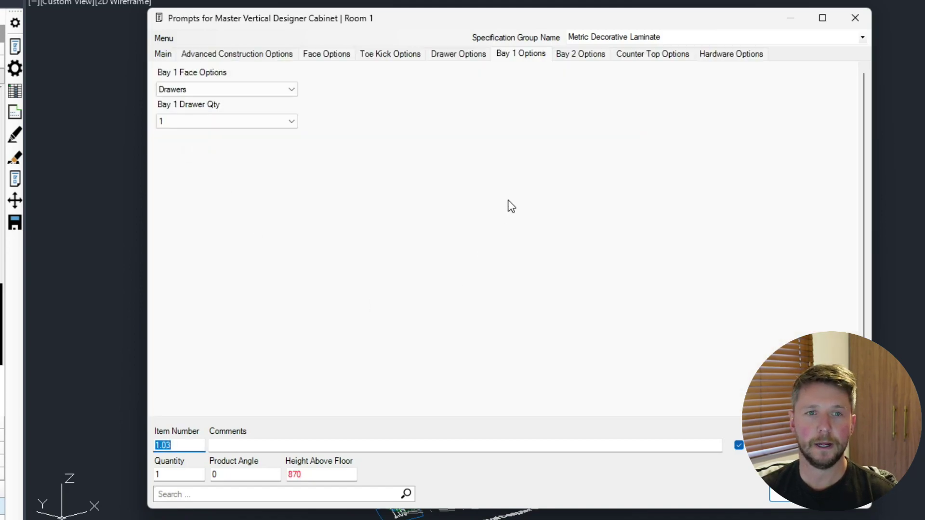
# - Set bay 2's Face Options to Two Doors
pyautogui.click(585, 56)
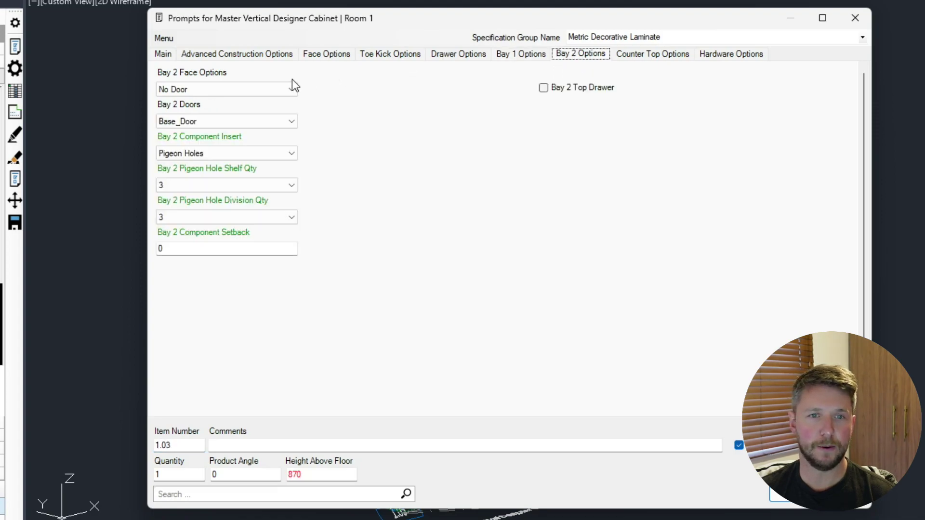
pyautogui.click(260, 90)
pyautogui.click(176, 128)
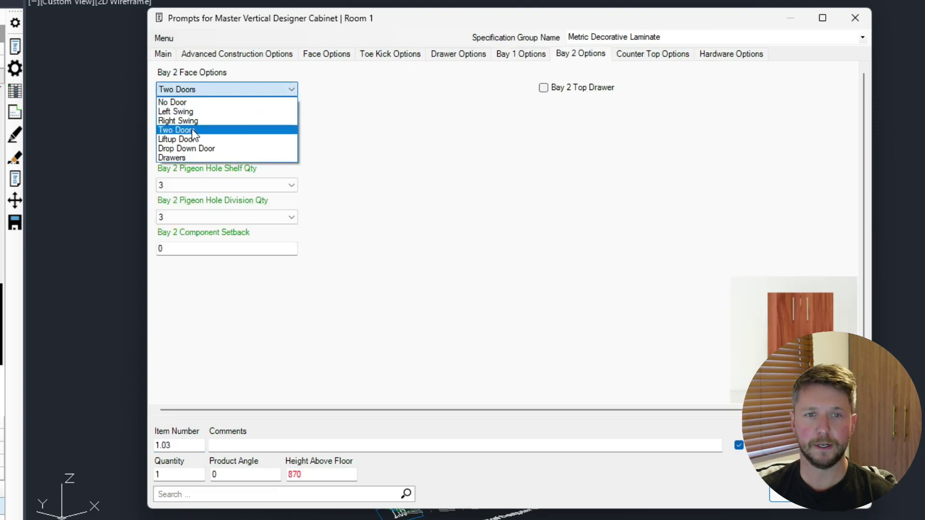
pyautogui.click(209, 131)
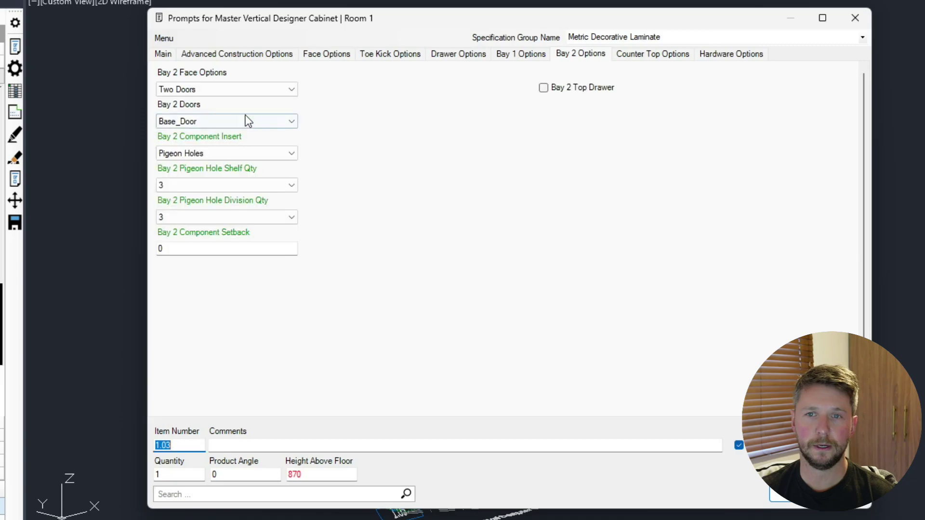
pyautogui.click(162, 54)
# - Change the base cabinet width from 600 to 800 and depth from 560 to 650
pyautogui.doubleClick(194, 90)
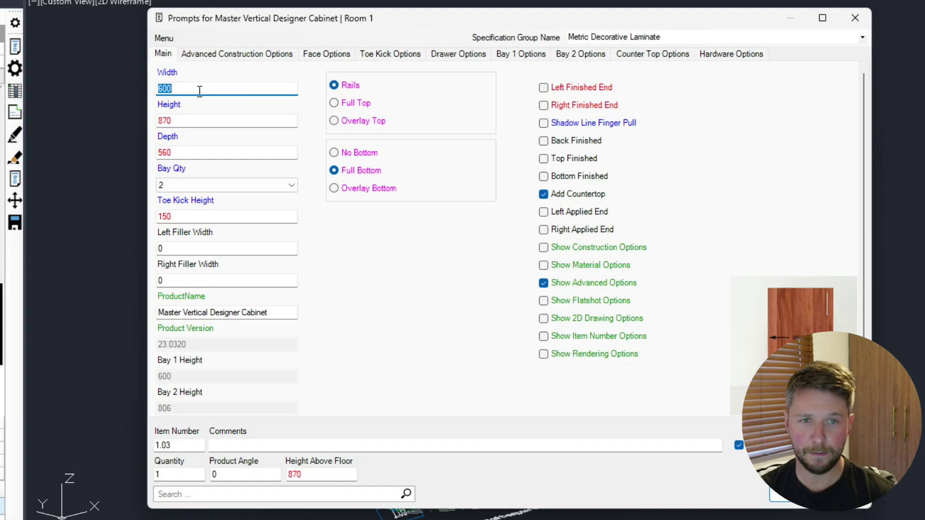
pyautogui.write('800')
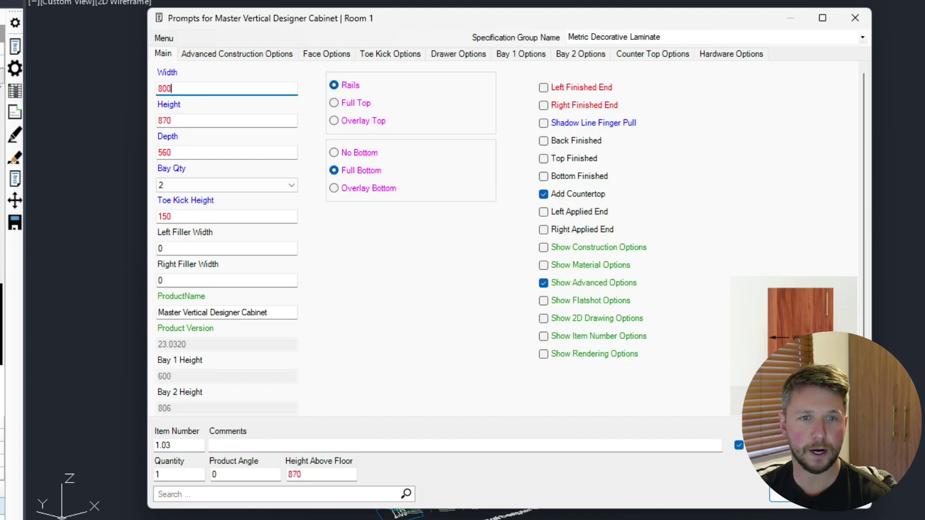
pyautogui.doubleClick(204, 120)
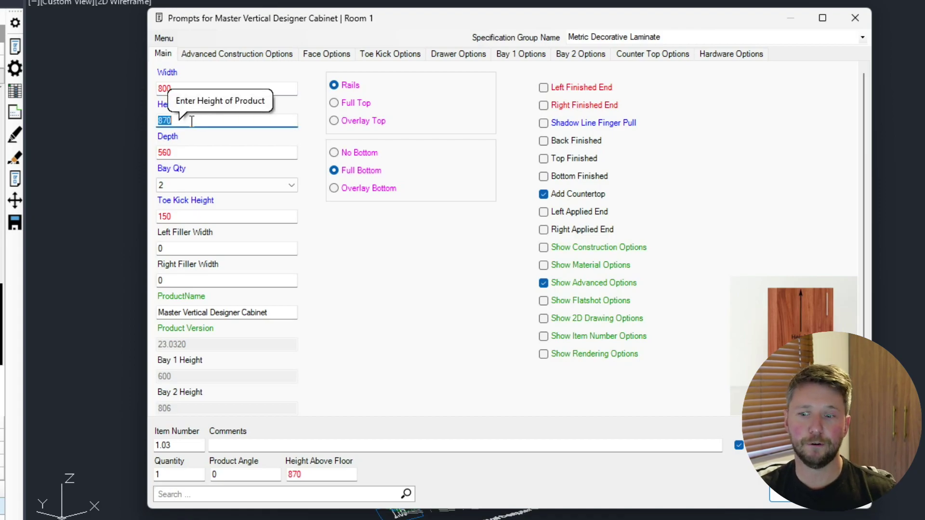
pyautogui.doubleClick(208, 153)
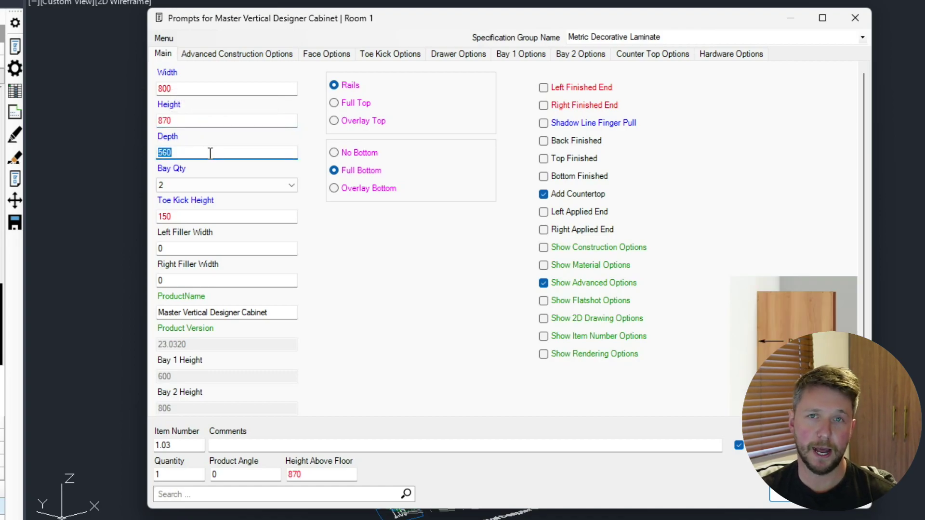
pyautogui.write('65')
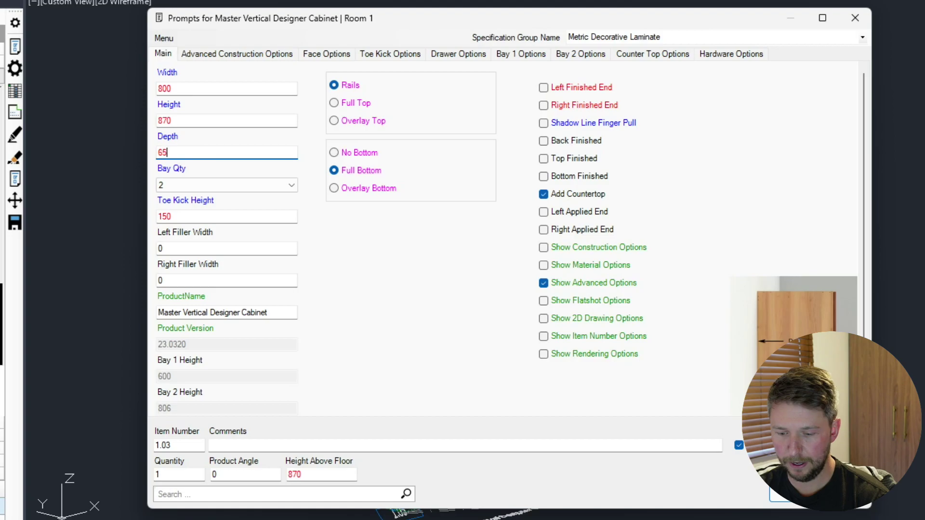
pyautogui.write('0')
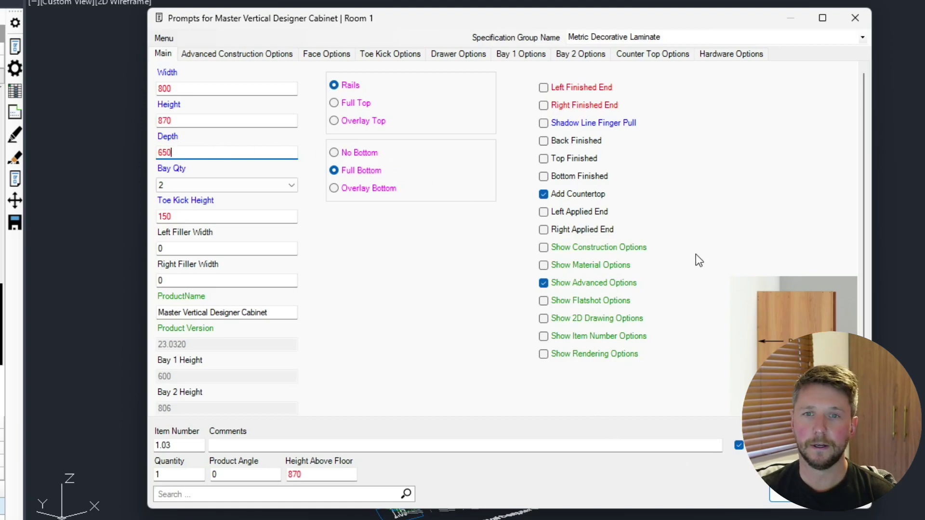
pyautogui.click(580, 53)
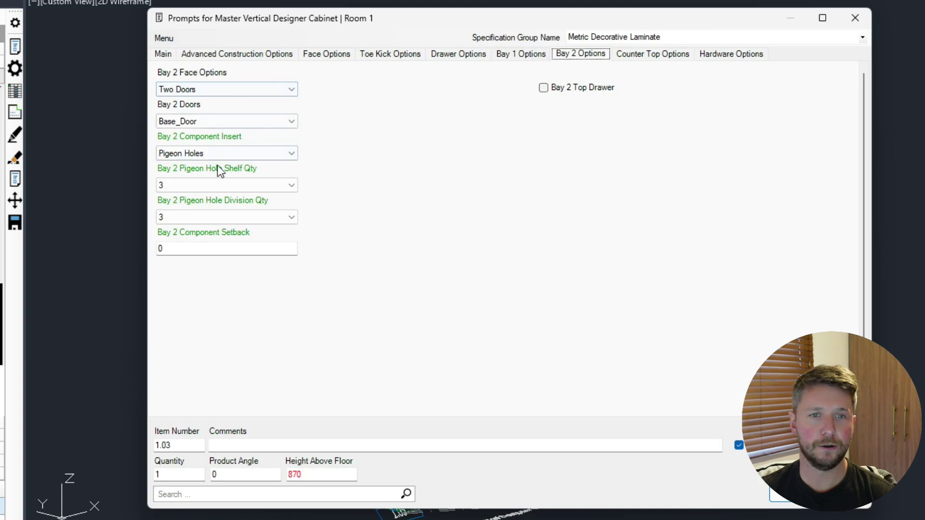
# - Replace bay 2's pigeon-hole insert with Divisions and apply the cabinet prompts
pyautogui.click(222, 153)
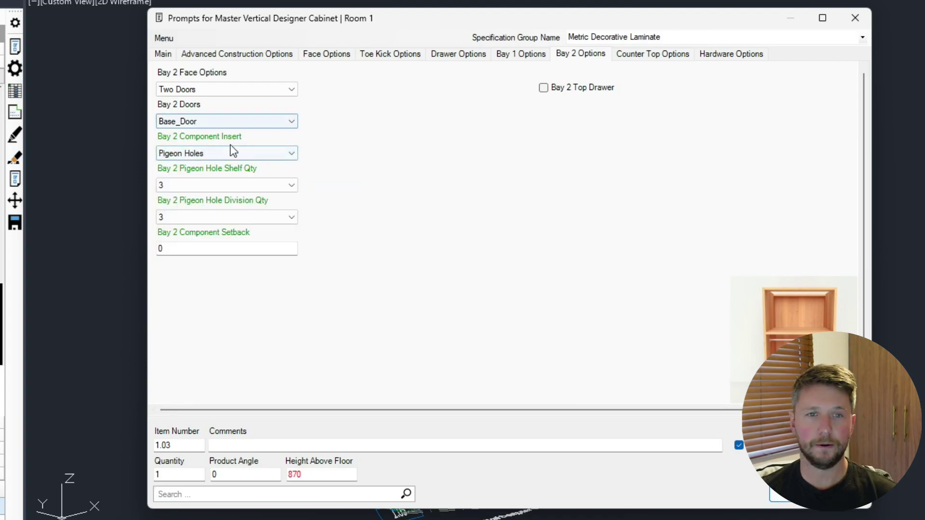
pyautogui.click(241, 154)
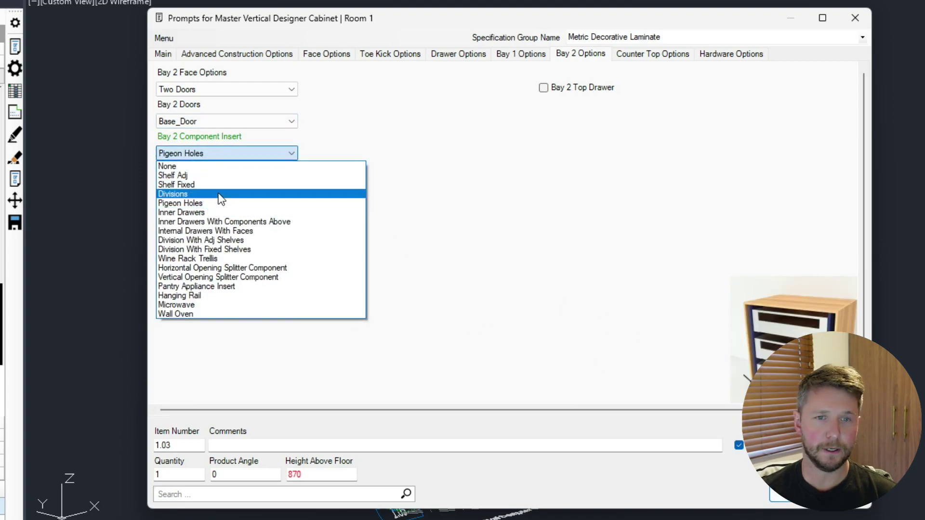
pyautogui.click(173, 193)
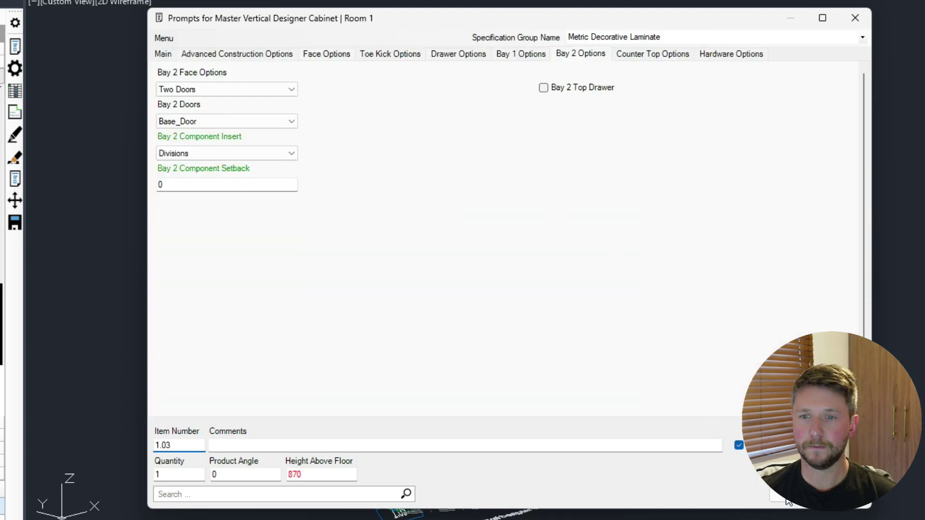
pyautogui.click(769, 494)
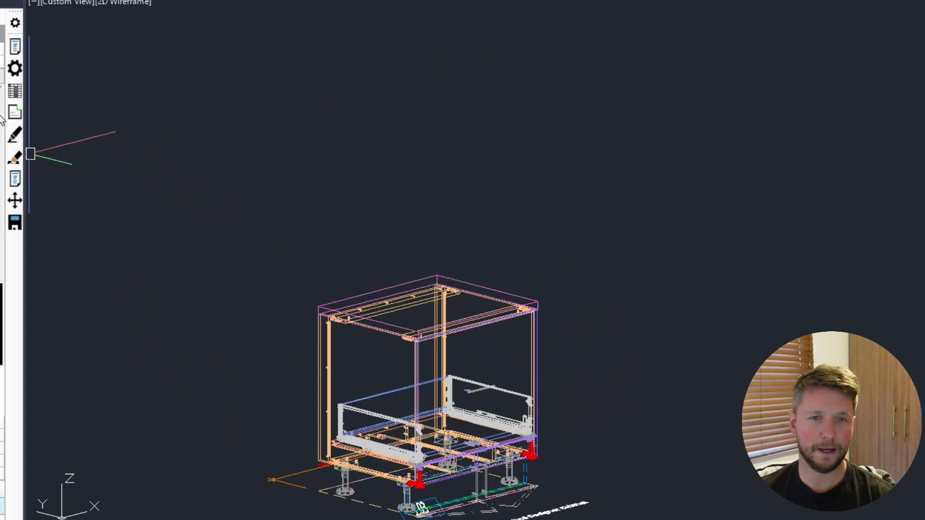
# - Use the Bay Calculator to make bay 1 170 high, with bay 2 taking the remaining height
pyautogui.click(16, 47)
pyautogui.click(369, 326)
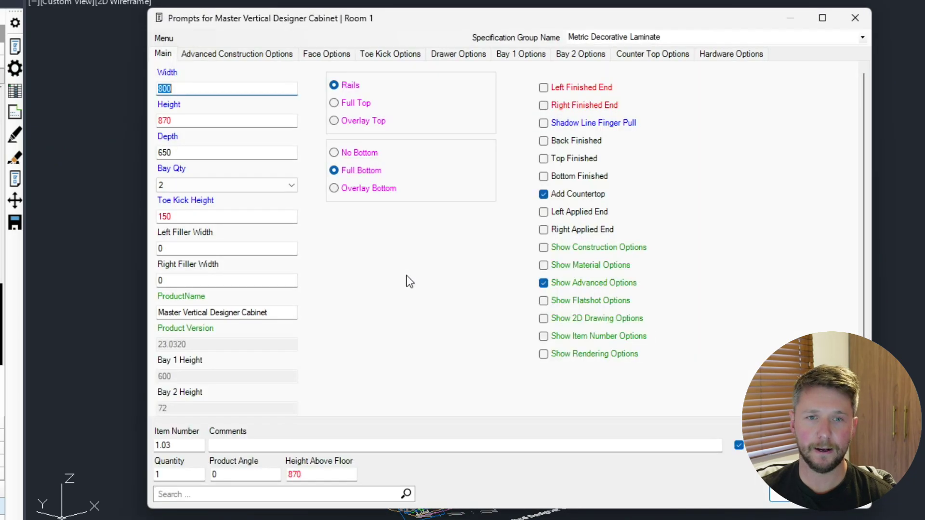
pyautogui.rightClick(405, 275)
pyautogui.click(578, 283)
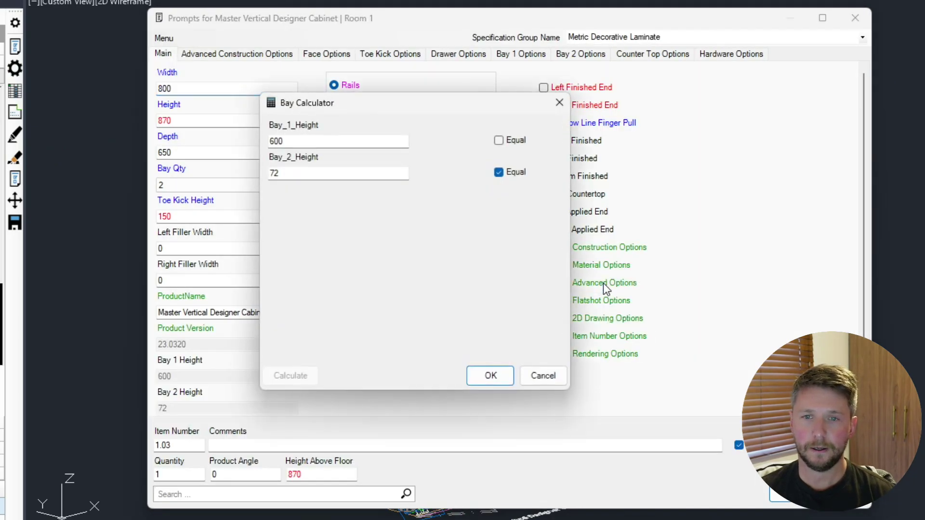
pyautogui.click(329, 142)
pyautogui.write('170')
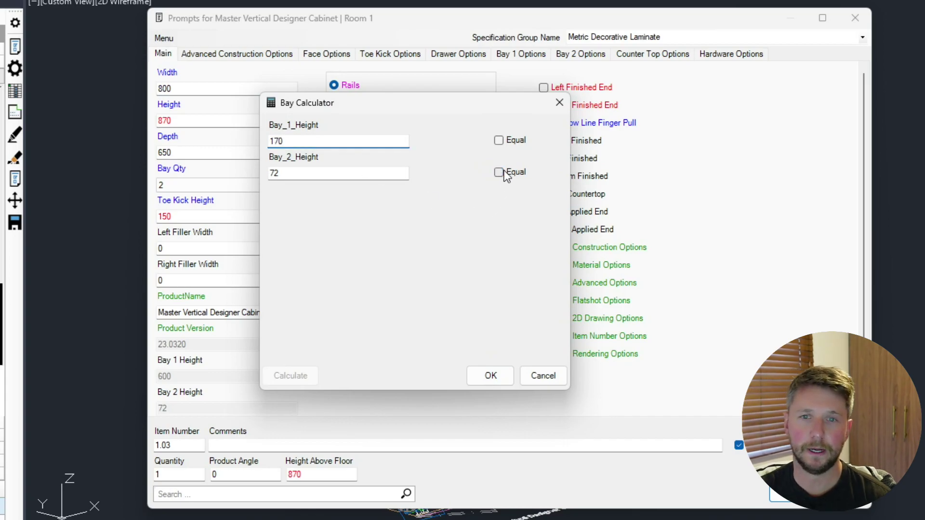
pyautogui.click(499, 172)
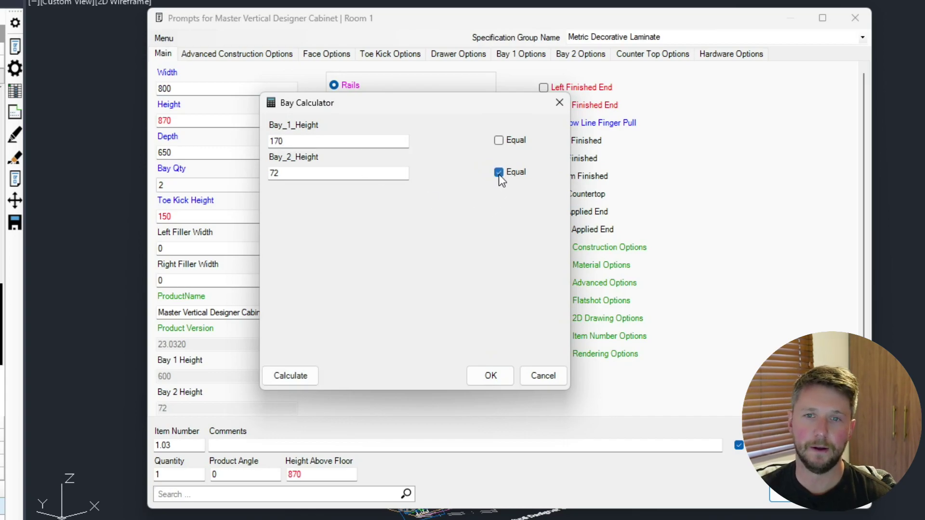
pyautogui.click(490, 377)
pyautogui.press('Return')
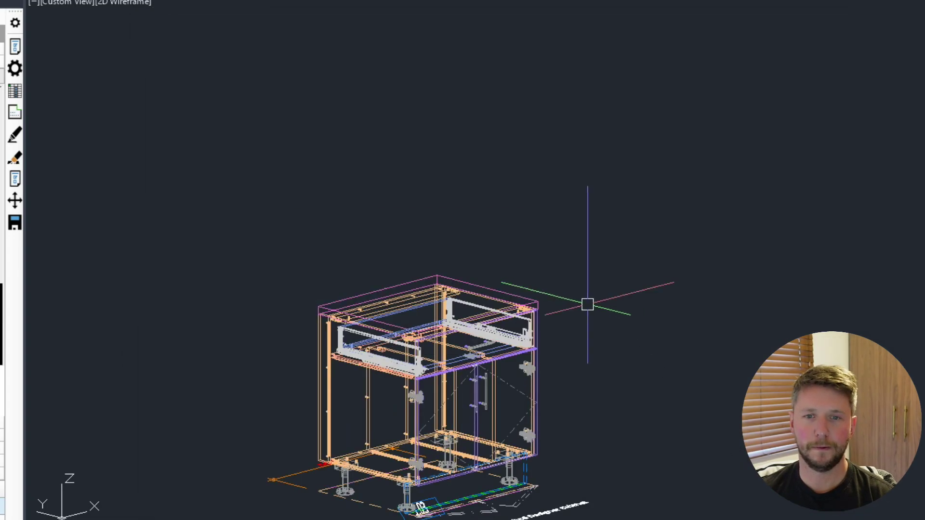
pyautogui.scroll(4, 592, 304)
pyautogui.scroll(4, 593, 303)
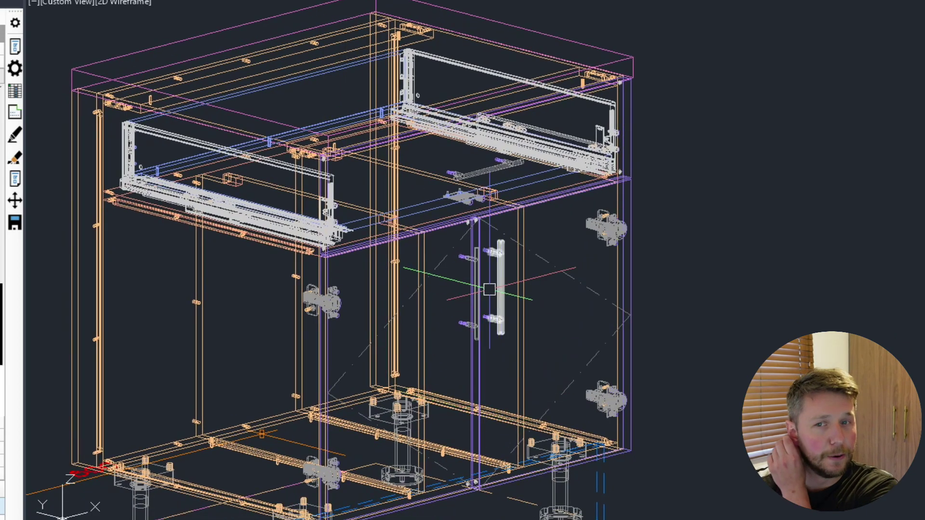
# - Preview the redrawn cabinet in Conceptual style, then return to wireframe
pyautogui.click(123, 3)
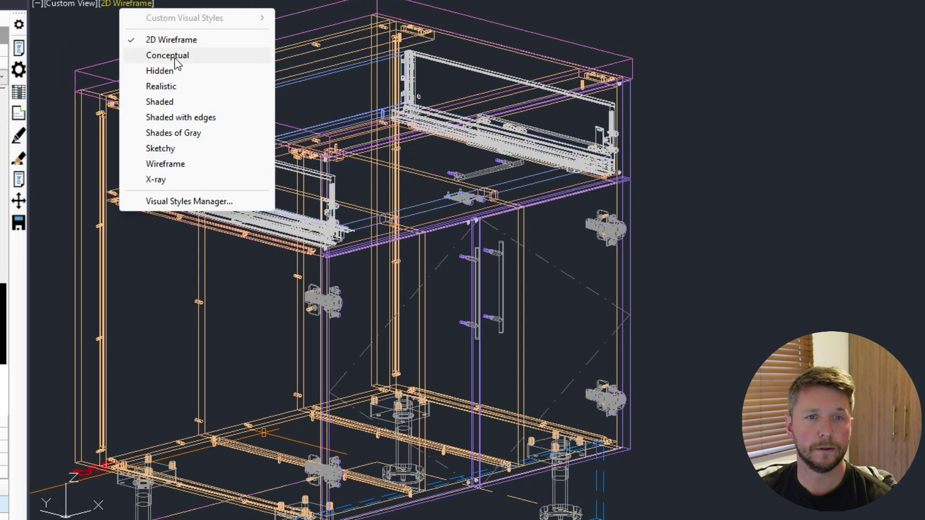
pyautogui.click(165, 54)
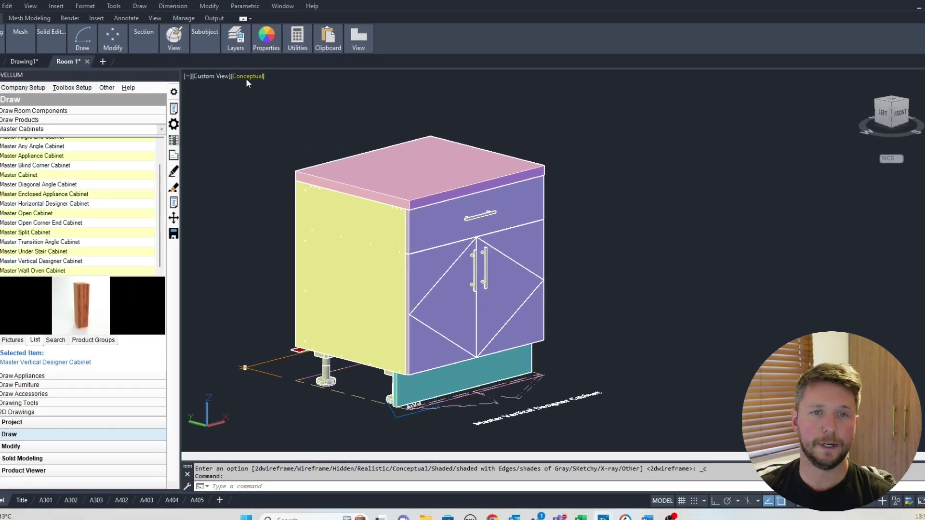
pyautogui.click(247, 75)
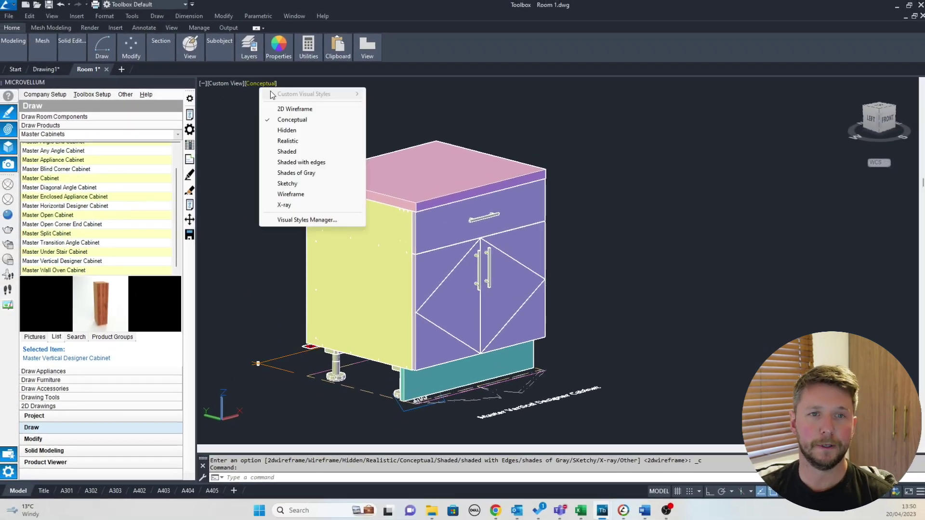
pyautogui.click(282, 107)
# - Place a Master Horizontal Designer Cabinet at a picked point in the drawing
pyautogui.moveTo(345, 269); pyautogui.dragTo(348, 270, button='middle')
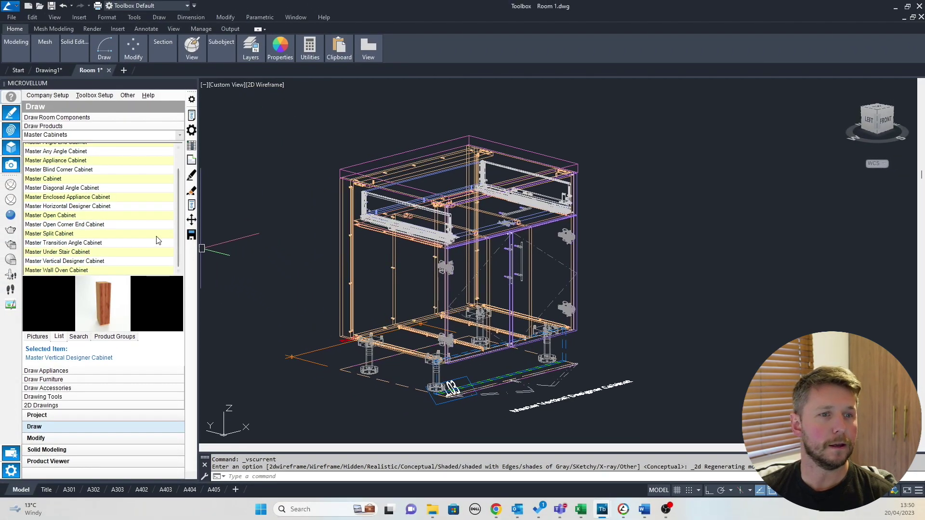
pyautogui.click(82, 206)
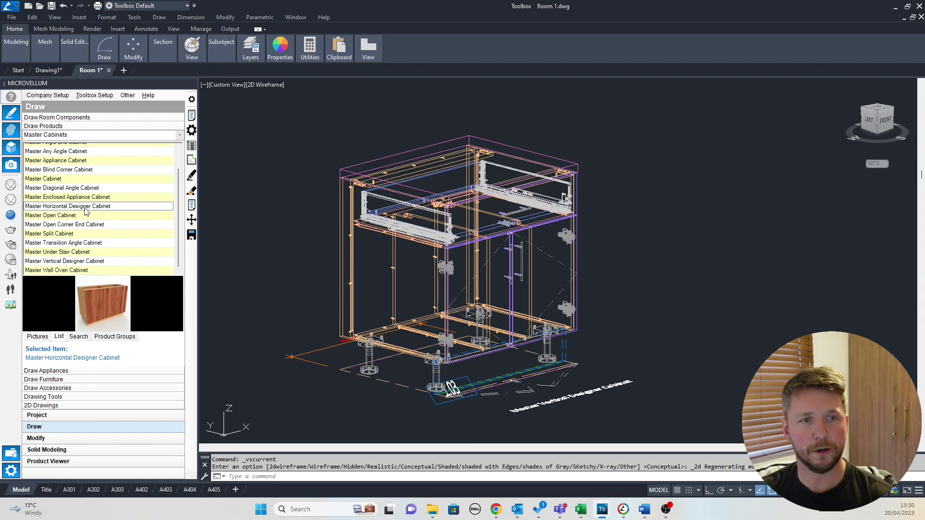
pyautogui.rightClick(86, 210)
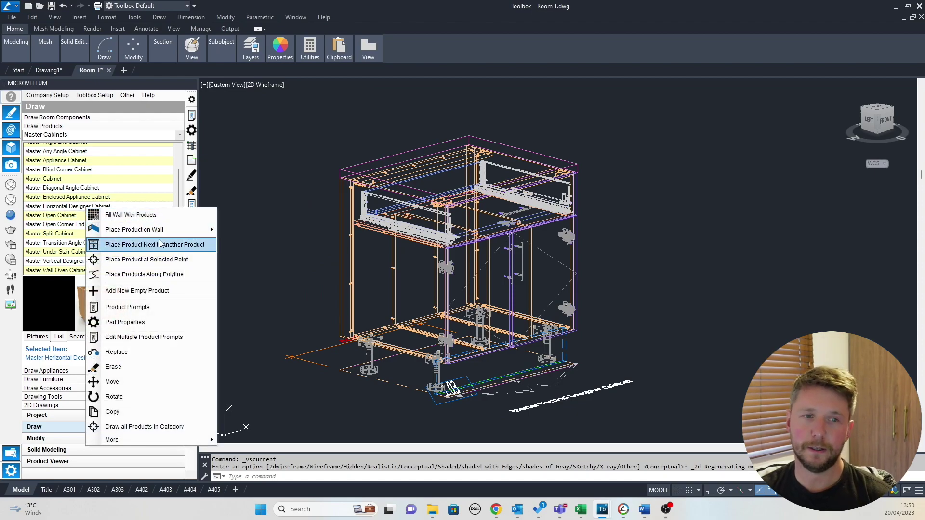
pyautogui.click(163, 263)
pyautogui.scroll(-3, 308, 303)
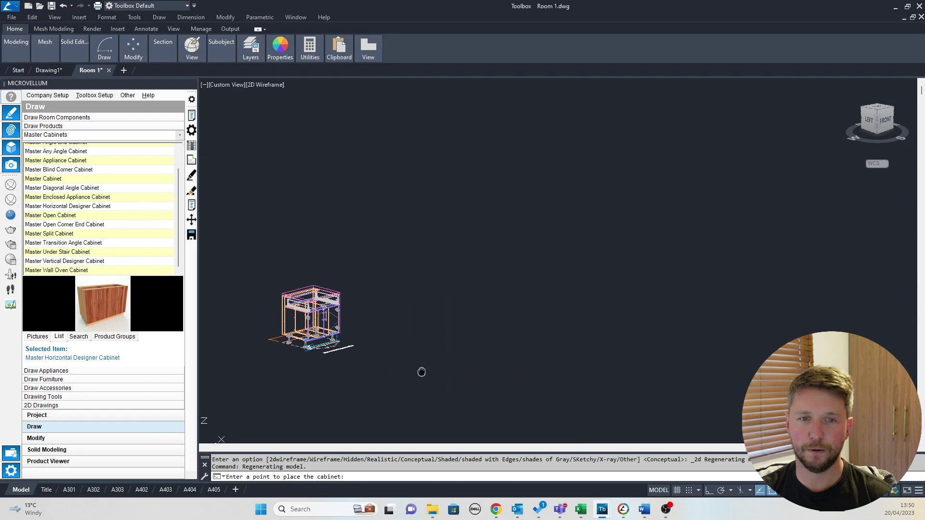
pyautogui.click(444, 326)
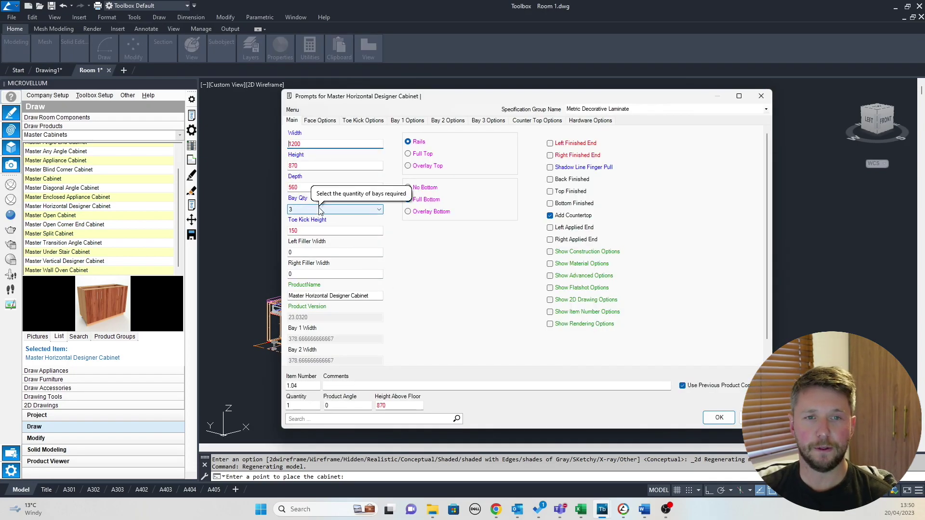
# - Give bay 1 four adjustable shelves and make bay 2 a three-drawer bay
pyautogui.click(406, 121)
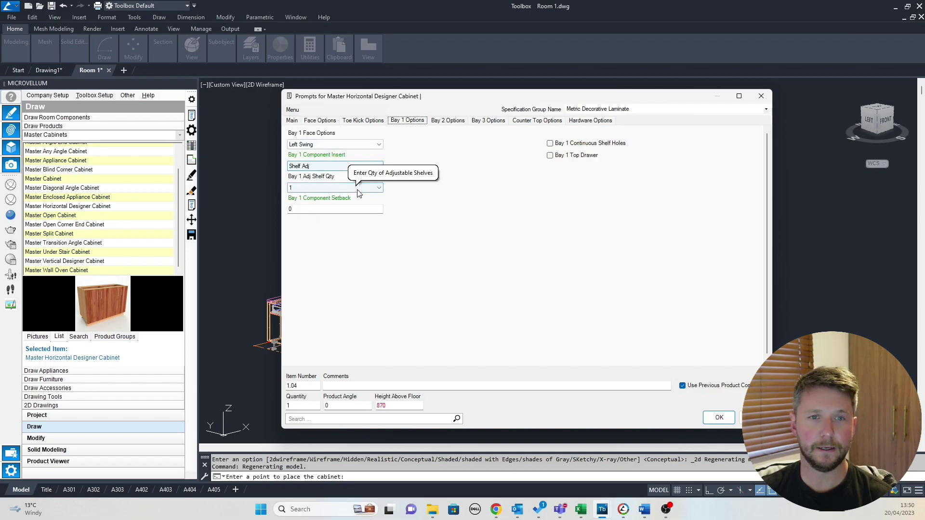
pyautogui.click(378, 187)
pyautogui.click(320, 224)
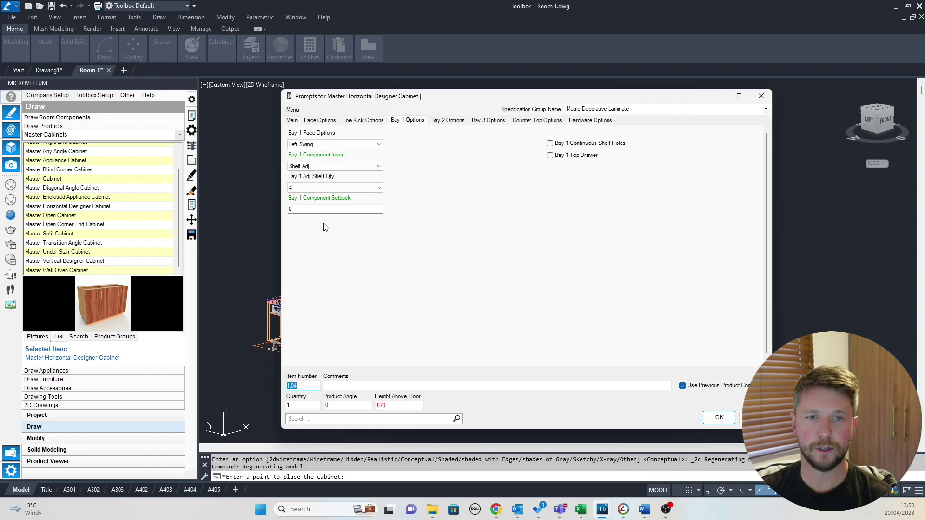
pyautogui.click(451, 121)
pyautogui.click(379, 145)
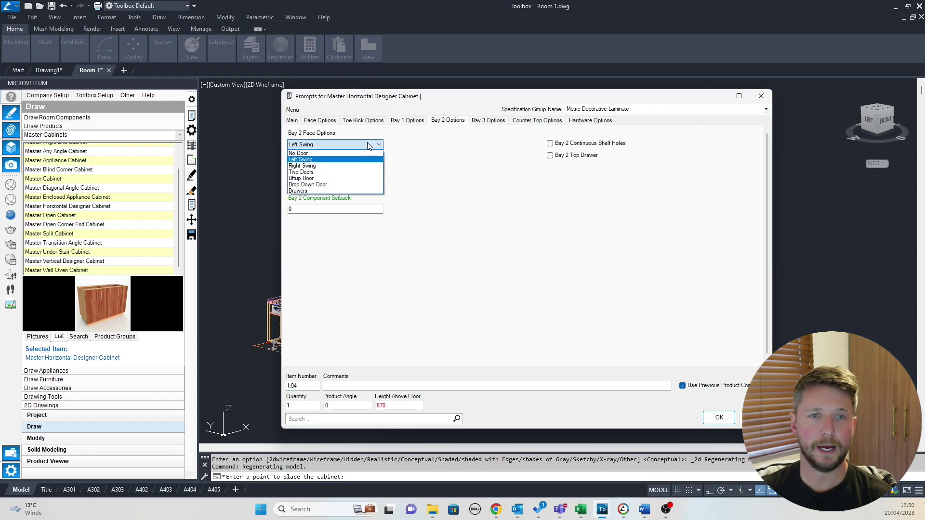
pyautogui.click(320, 193)
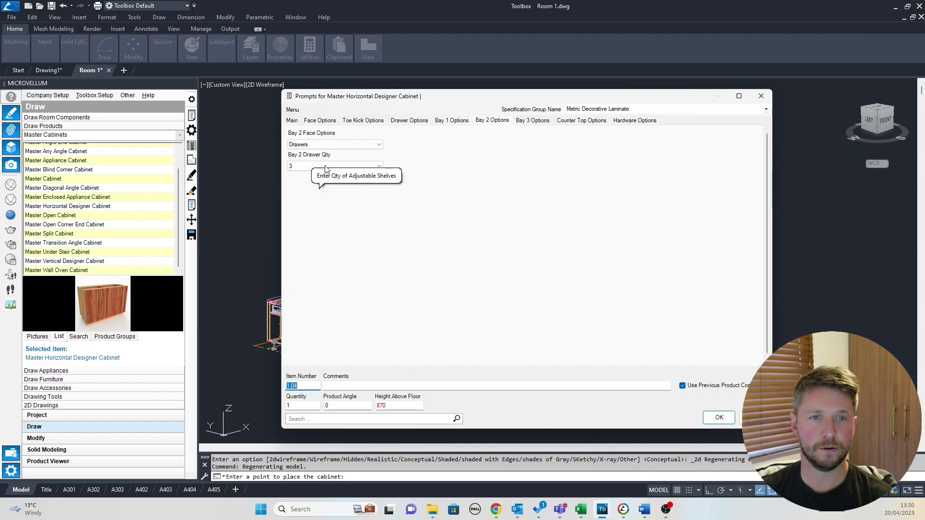
pyautogui.click(378, 166)
pyautogui.click(318, 176)
# - Make bay 3 a right-swing door bay
pyautogui.click(534, 121)
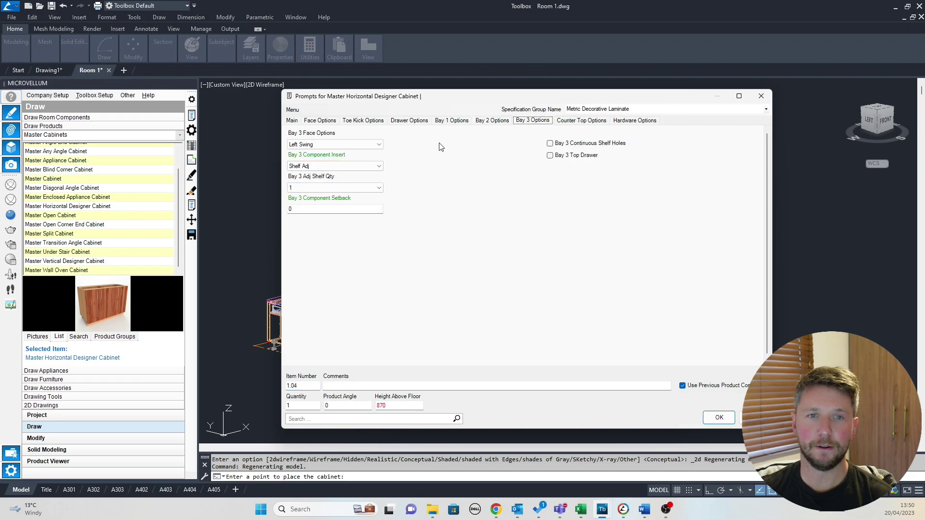
pyautogui.click(380, 144)
pyautogui.click(318, 170)
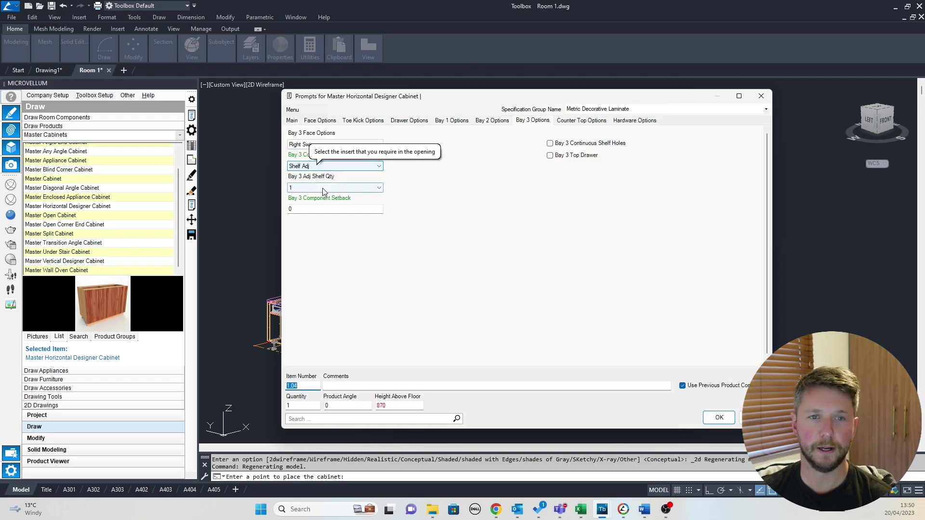
pyautogui.click(292, 121)
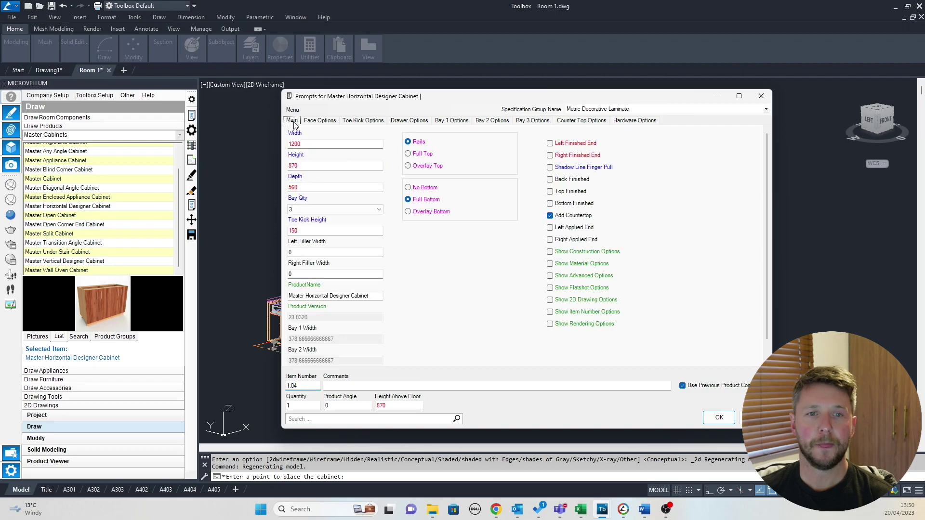
# - Set the cabinet width to 1500, calculate three equal bay widths, and create the cabinet
pyautogui.click(314, 145)
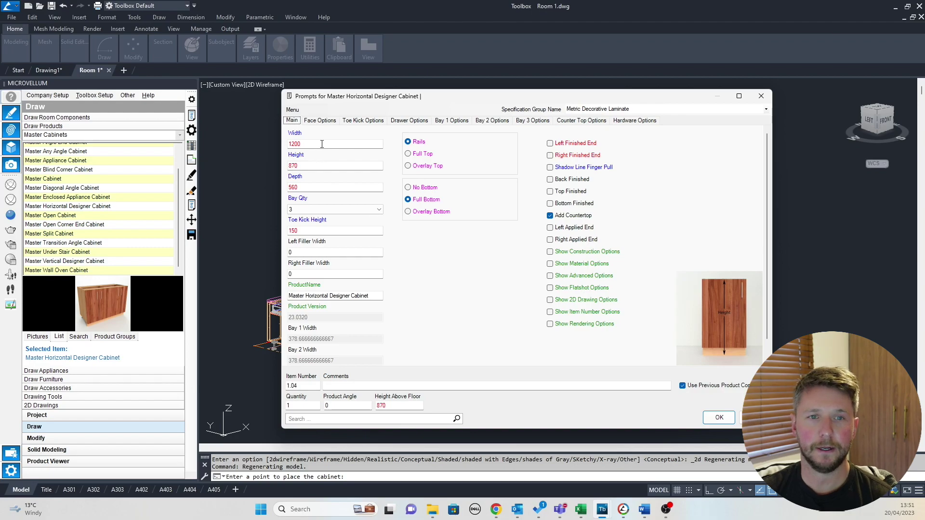
pyautogui.doubleClick(321, 144)
pyautogui.write('1500')
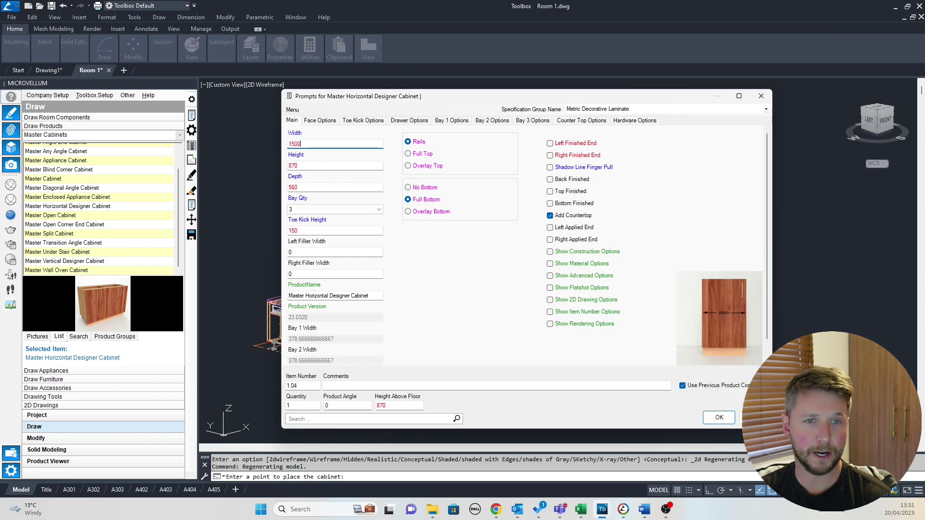
pyautogui.rightClick(443, 269)
pyautogui.click(546, 274)
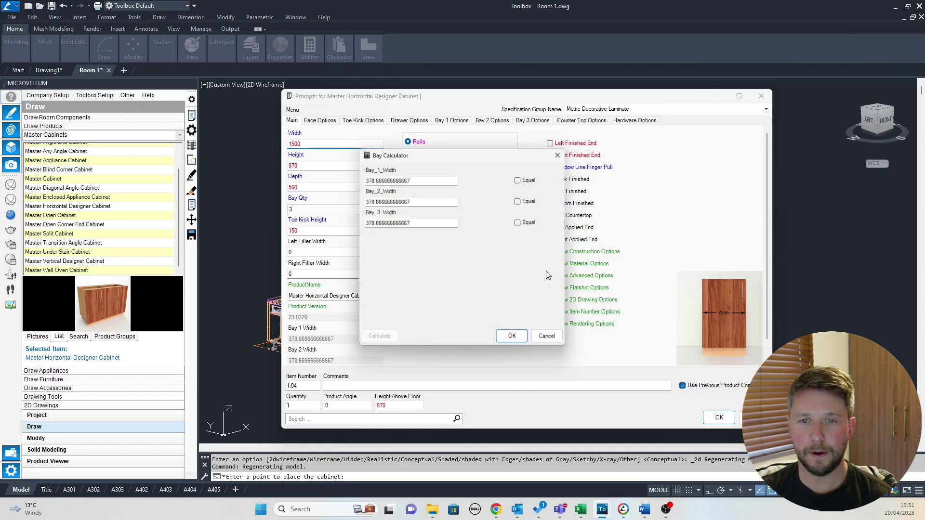
pyautogui.click(519, 179)
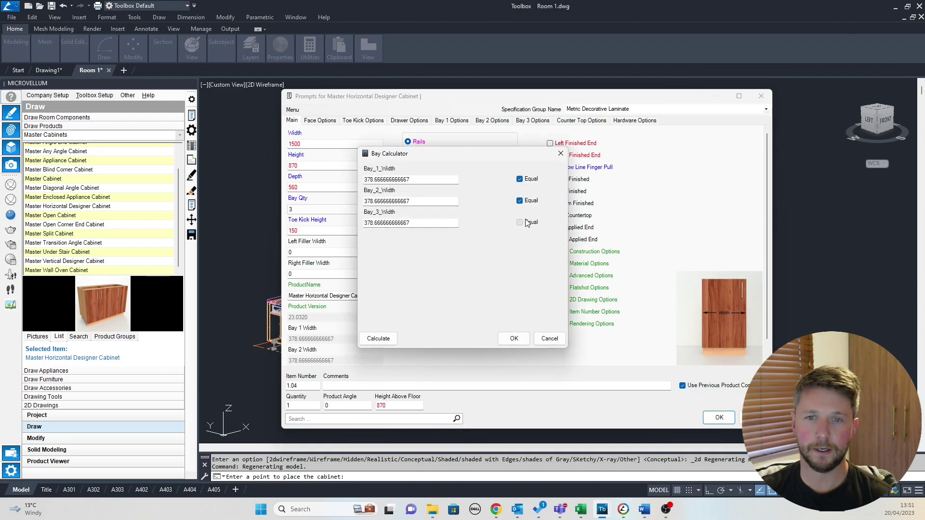
pyautogui.click(377, 338)
pyautogui.click(513, 338)
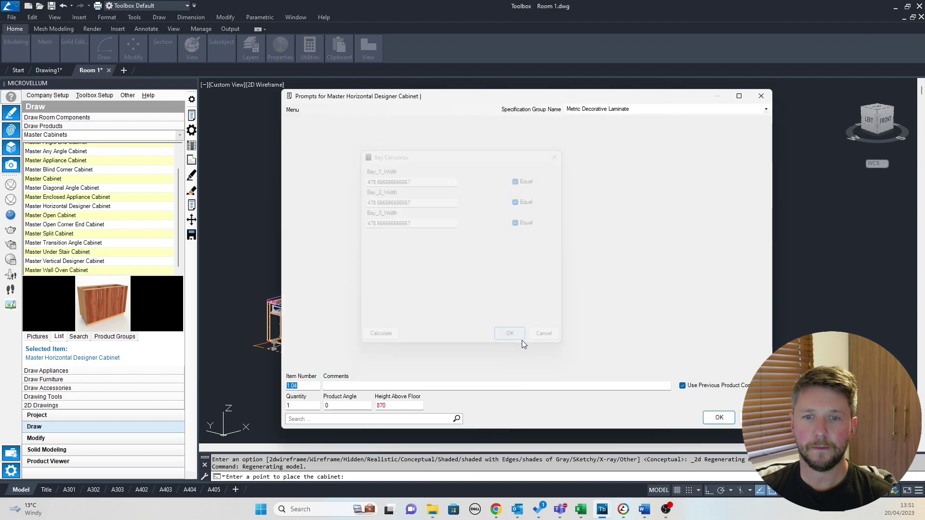
pyautogui.click(719, 418)
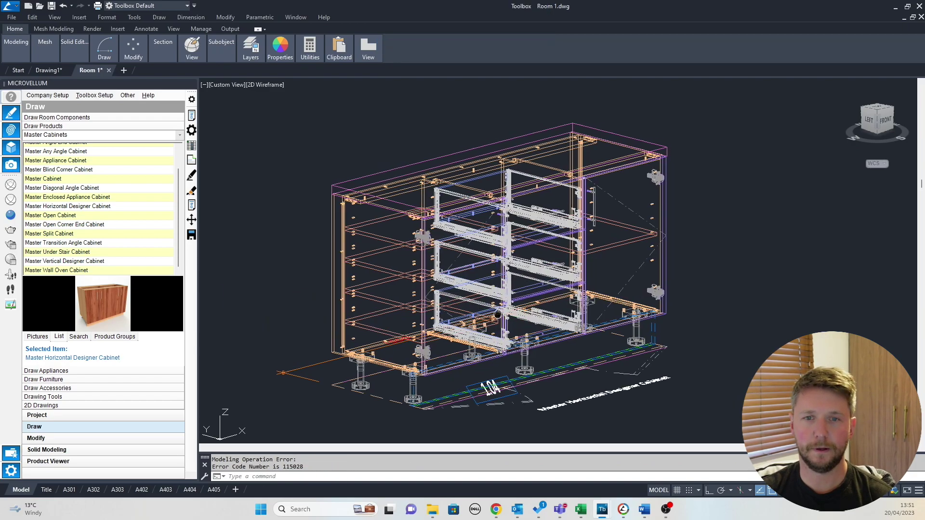
# - View the new cabinet shaded in Conceptual style, then return to wireframe and recentre it
pyautogui.click(255, 86)
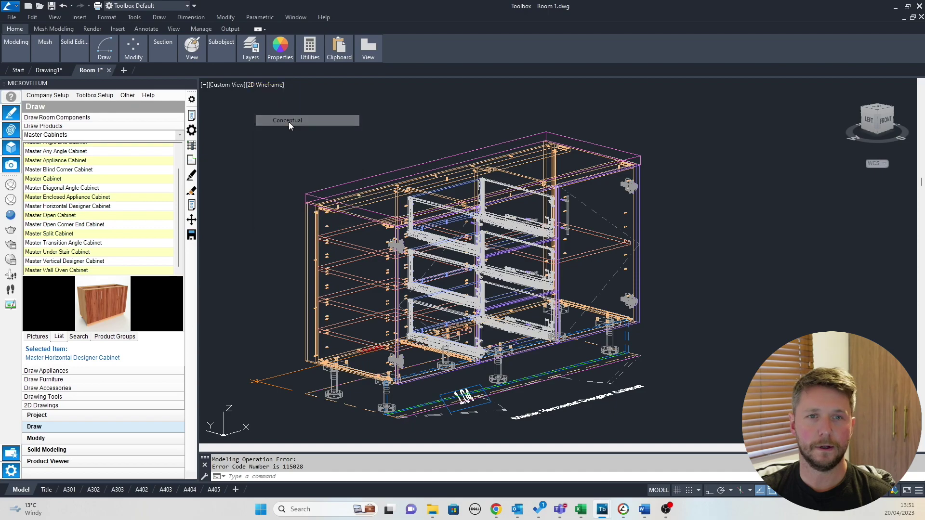
pyautogui.click(289, 122)
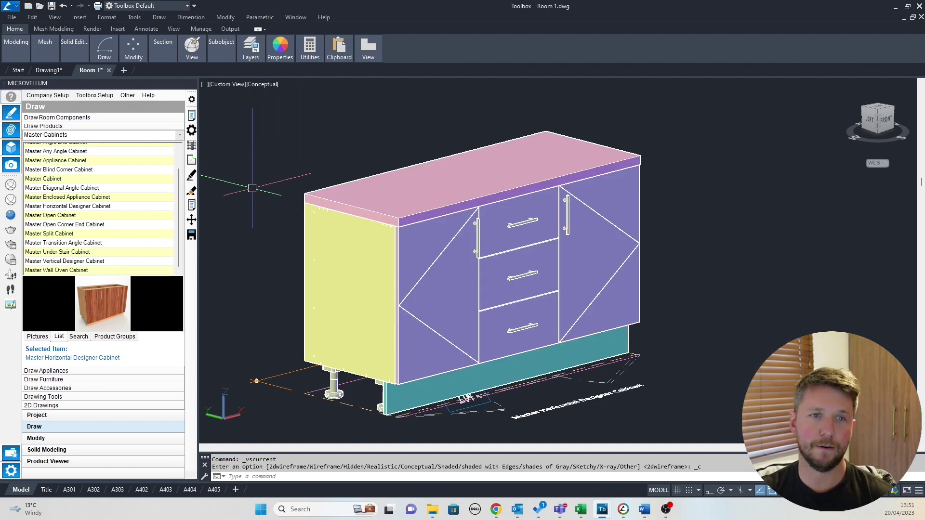
pyautogui.click(266, 84)
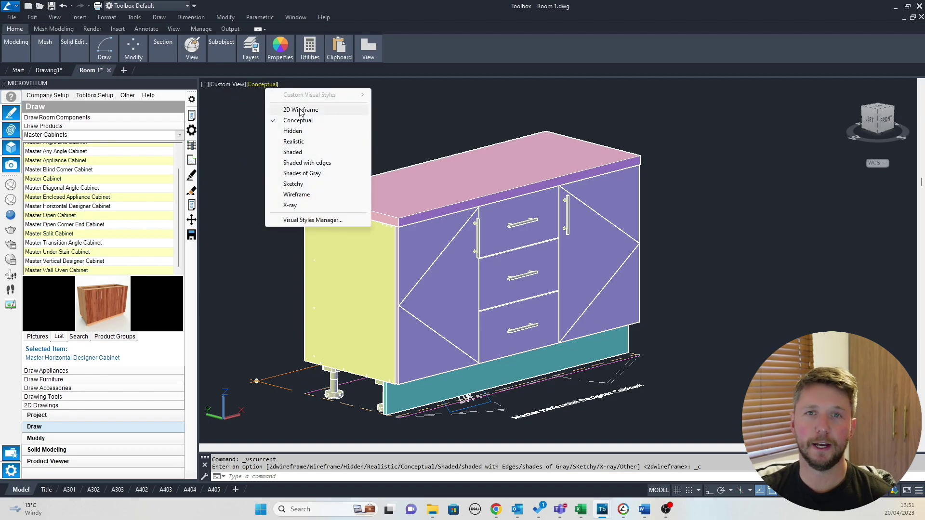
pyautogui.moveTo(286, 177); pyautogui.dragTo(325, 173, button='middle')
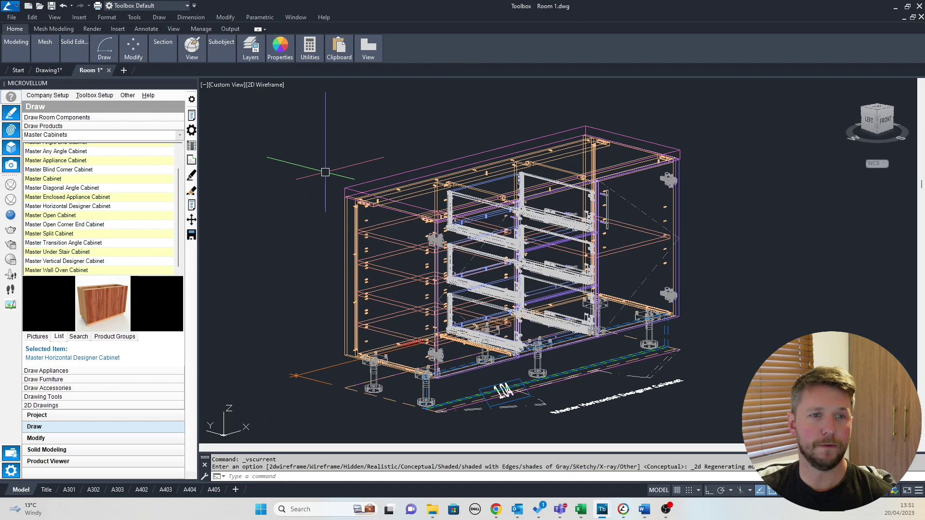